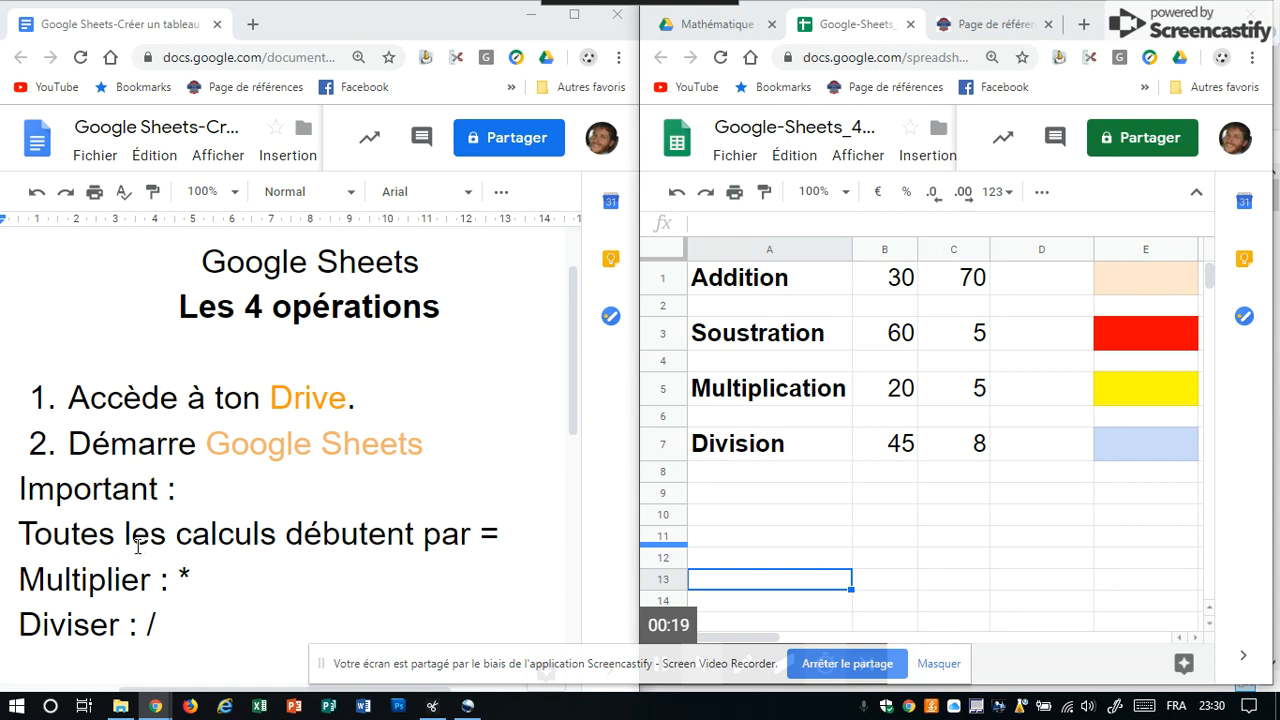
# Correct "Toutes" to "Tous" in the line about calculations starting with =.
pyautogui.click(86, 533)
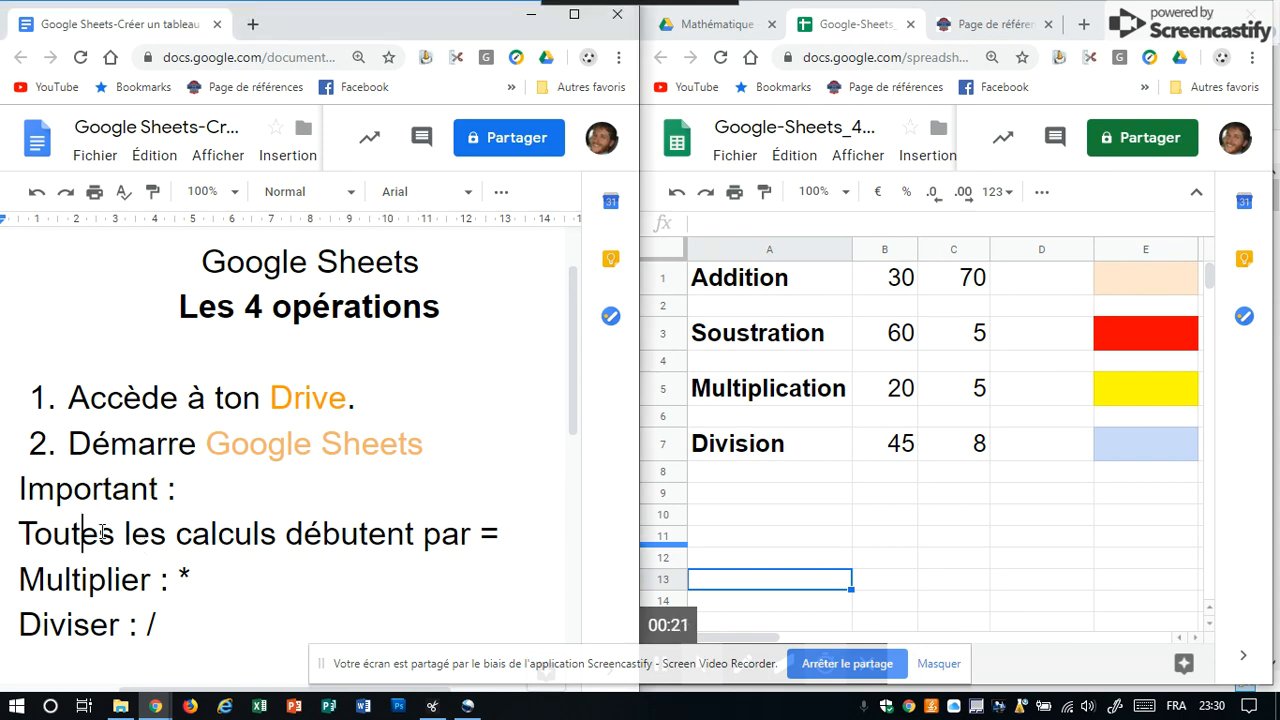
pyautogui.press('Delete')
pyautogui.press('BackSpace')
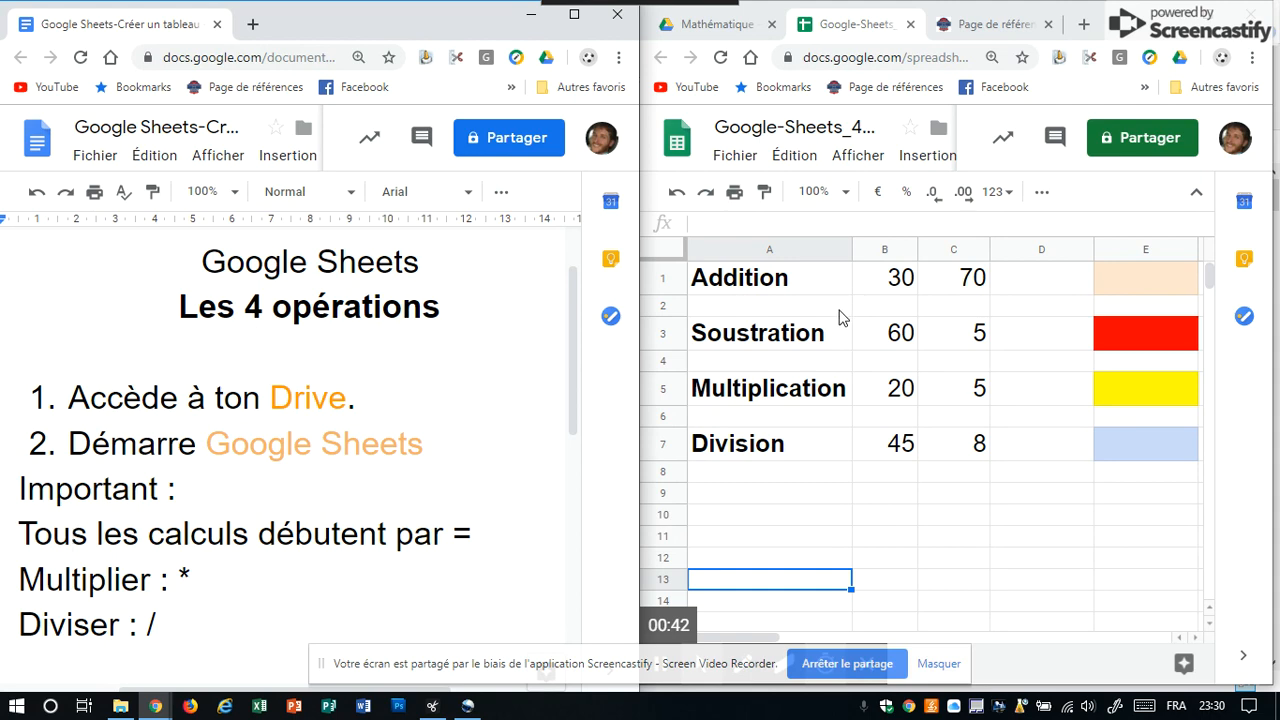
# Enlarge the spreadsheet window and enter 100 in the Addition result cell E1.
pyautogui.click(1208, 16)
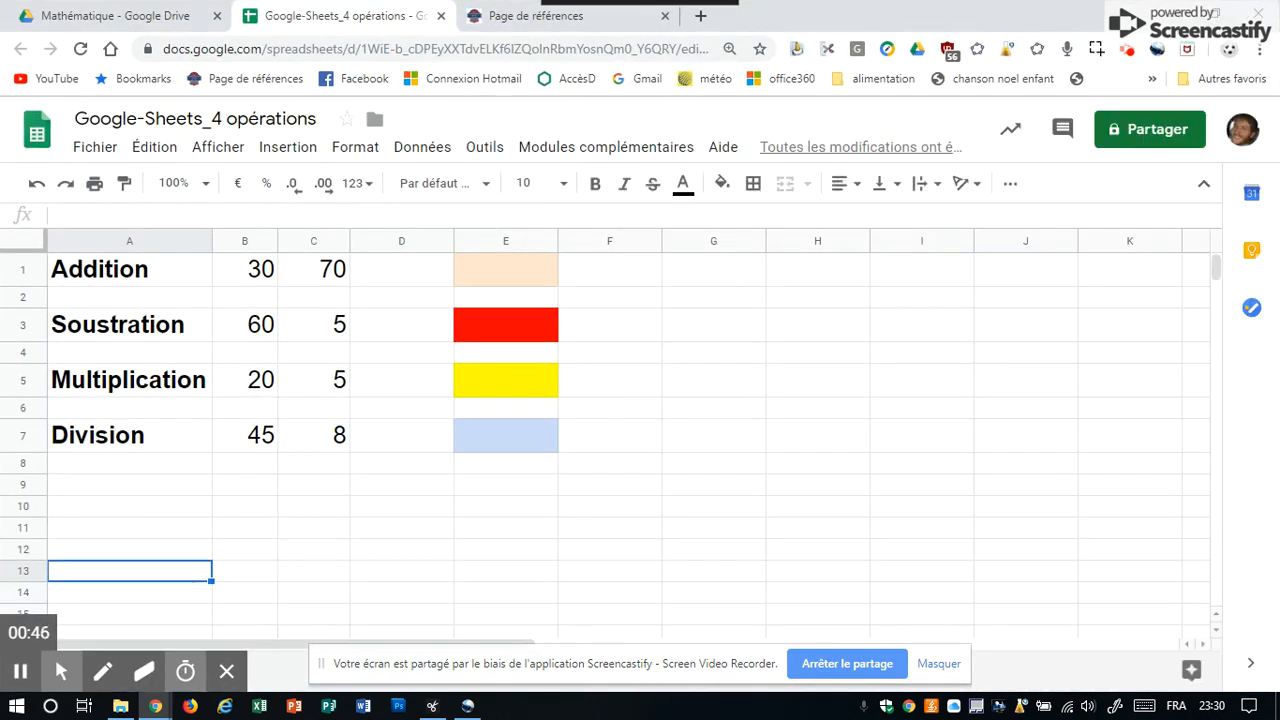
pyautogui.hotkey('ctrl', '+')
pyautogui.hotkey('ctrl', '+')
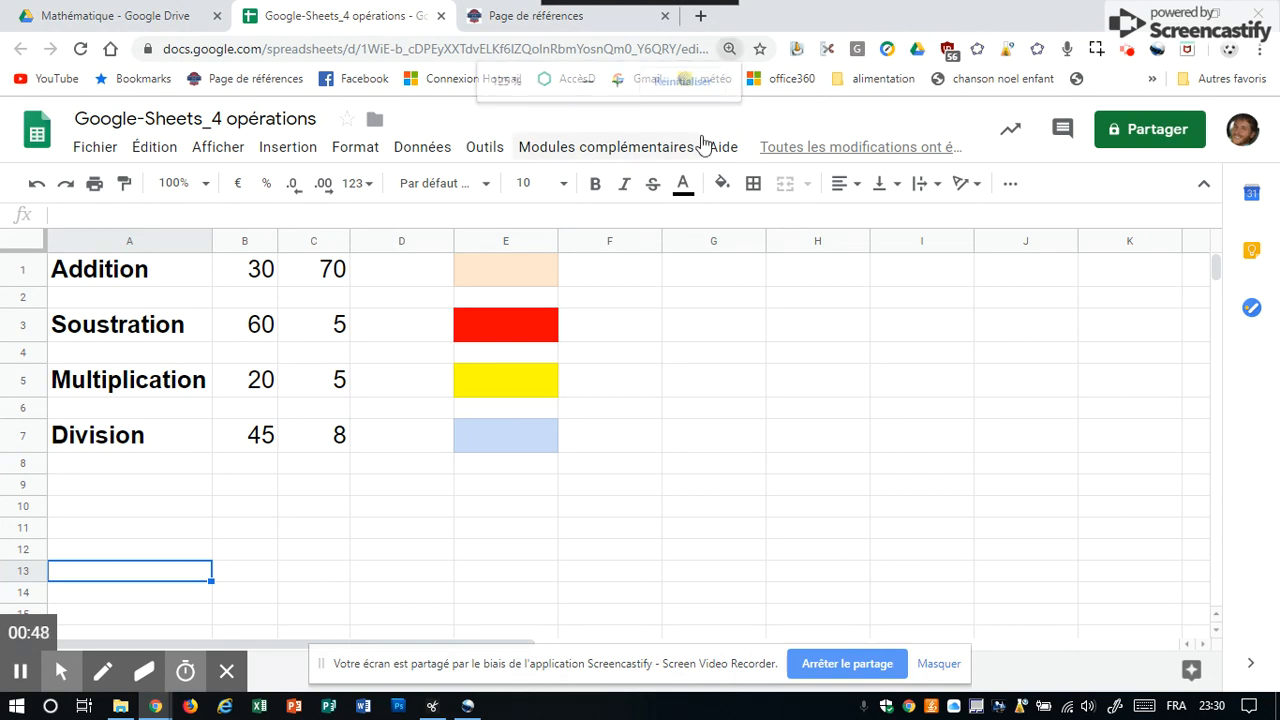
pyautogui.hotkey('ctrl', '+')
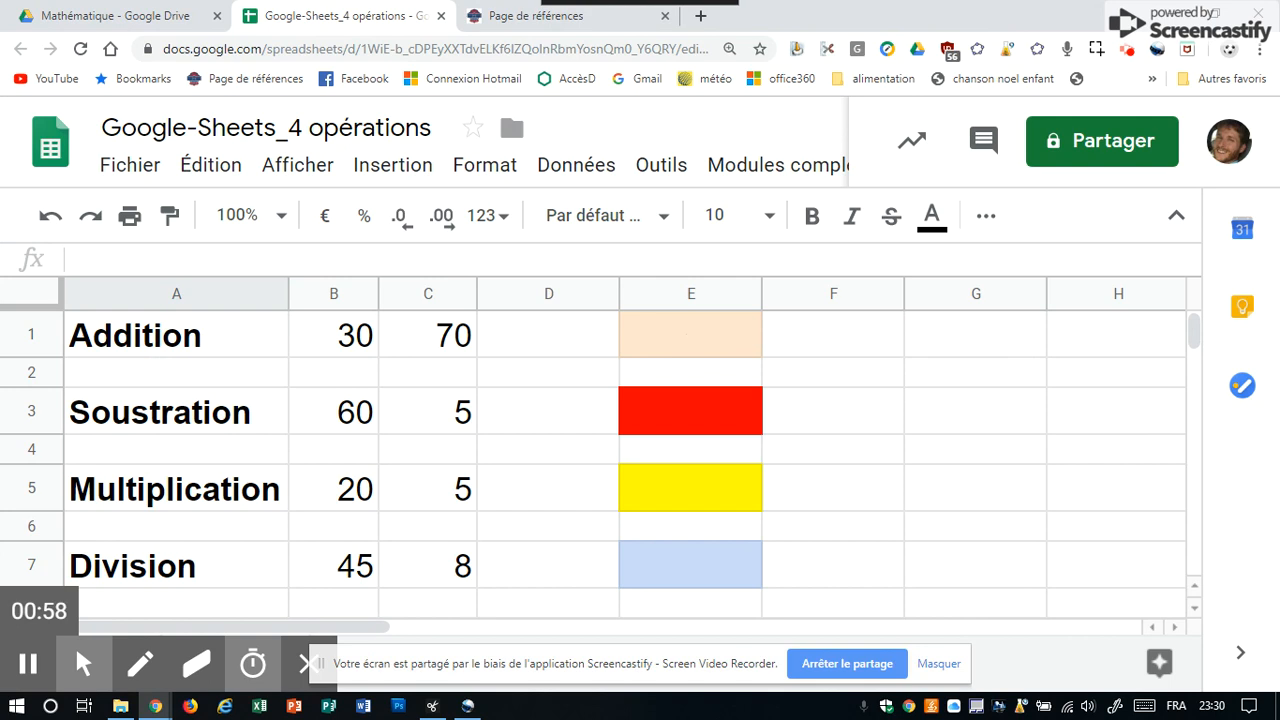
pyautogui.click(690, 340)
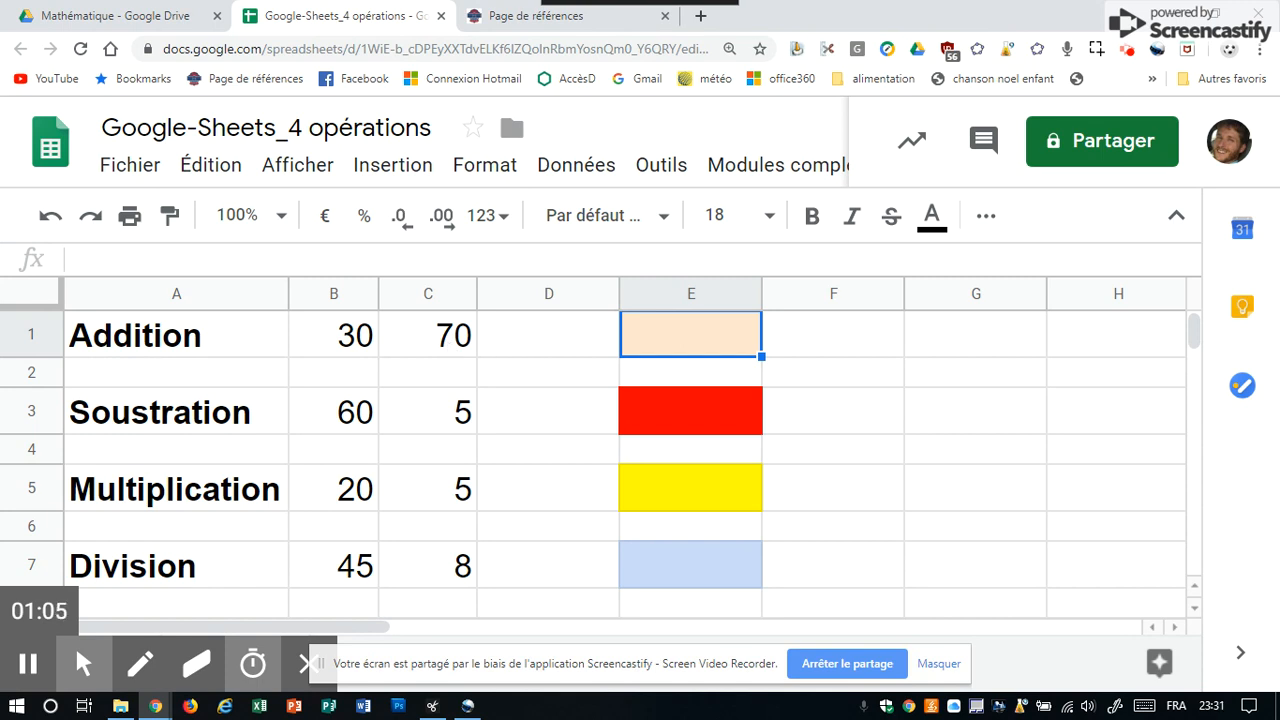
pyautogui.write('100')
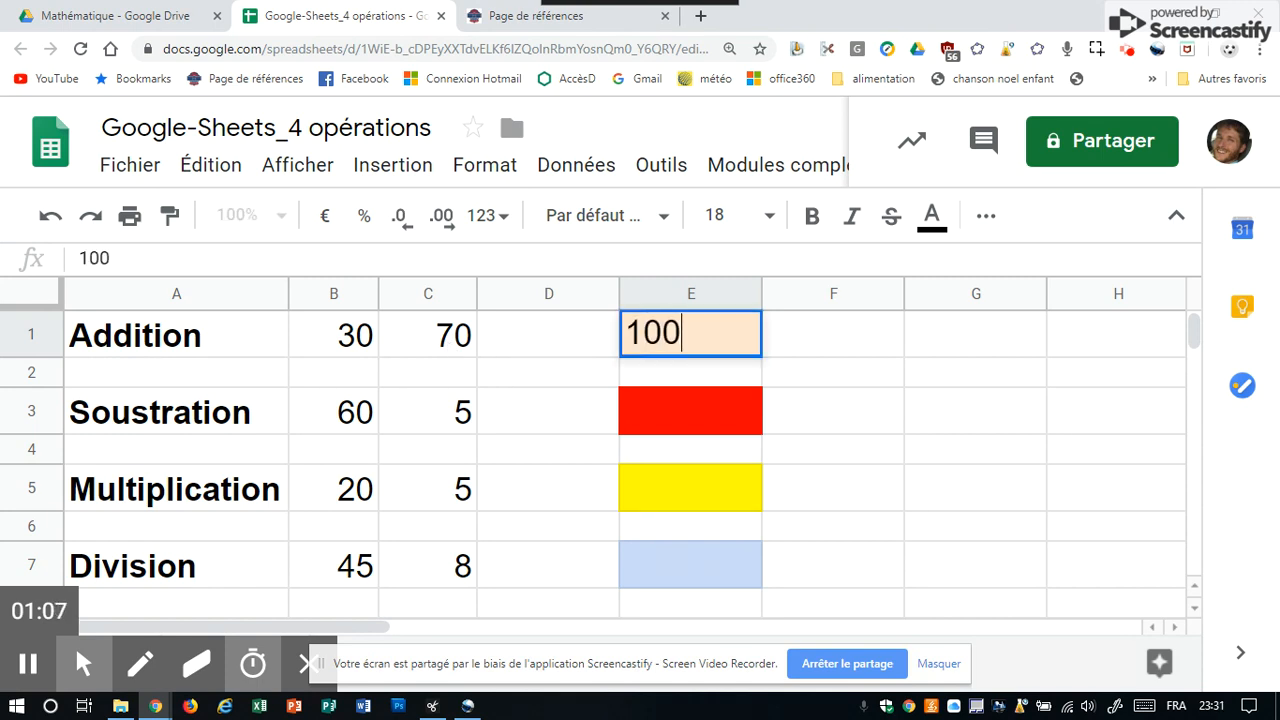
pyautogui.press('Return')
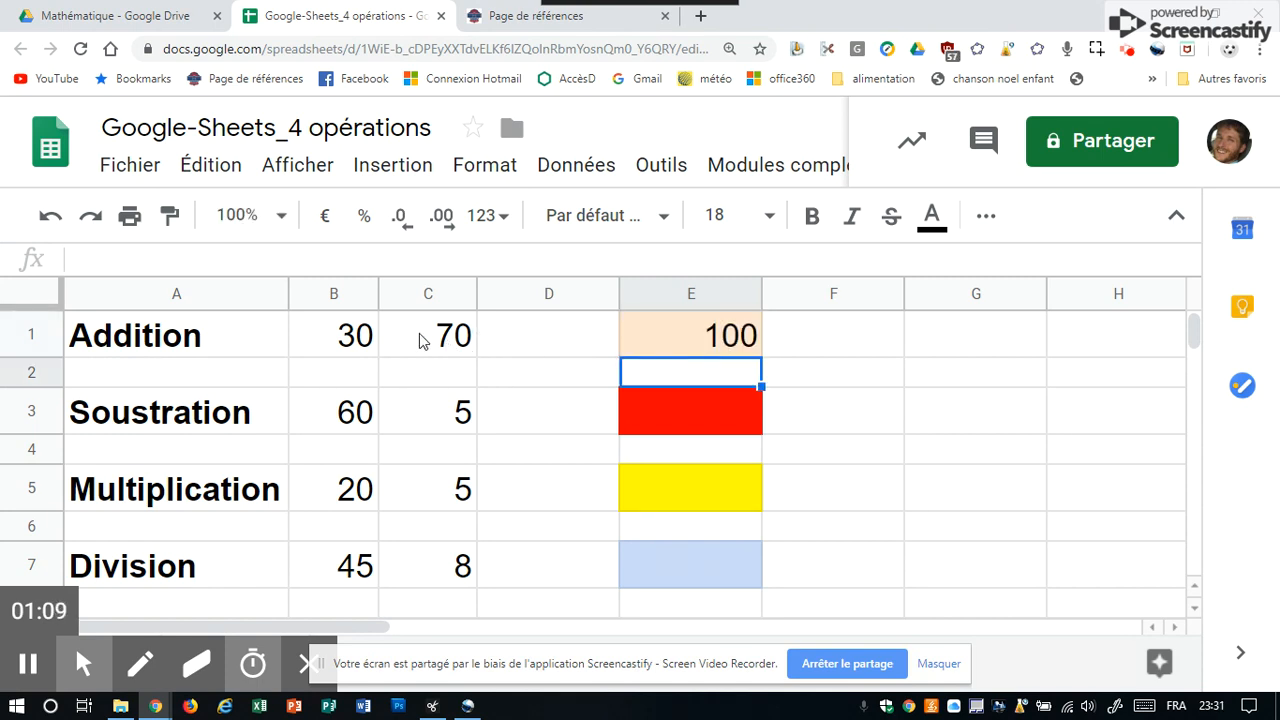
# Set cell B1 of the Addition row to 20.
pyautogui.click(370, 340)
pyautogui.write('20')
pyautogui.press('Return')
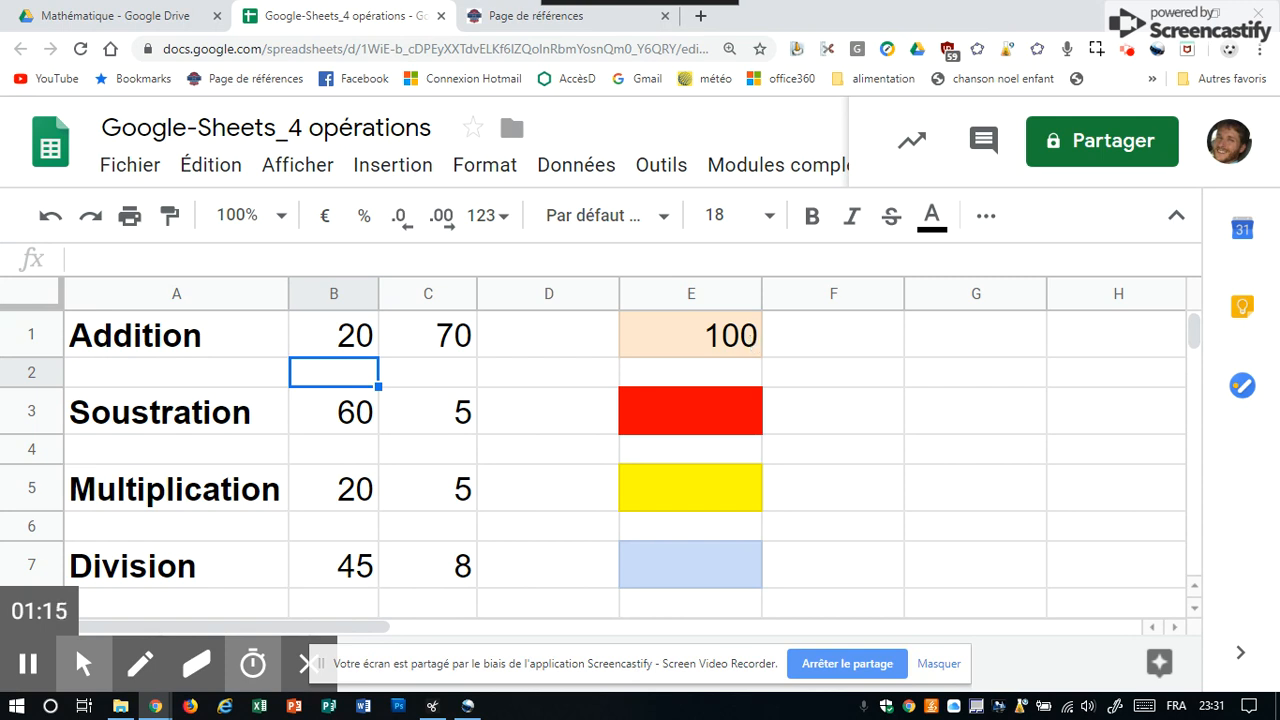
# Replace the E1 value with the formula =B1+C1 adding the two Addition numbers.
pyautogui.click(745, 343)
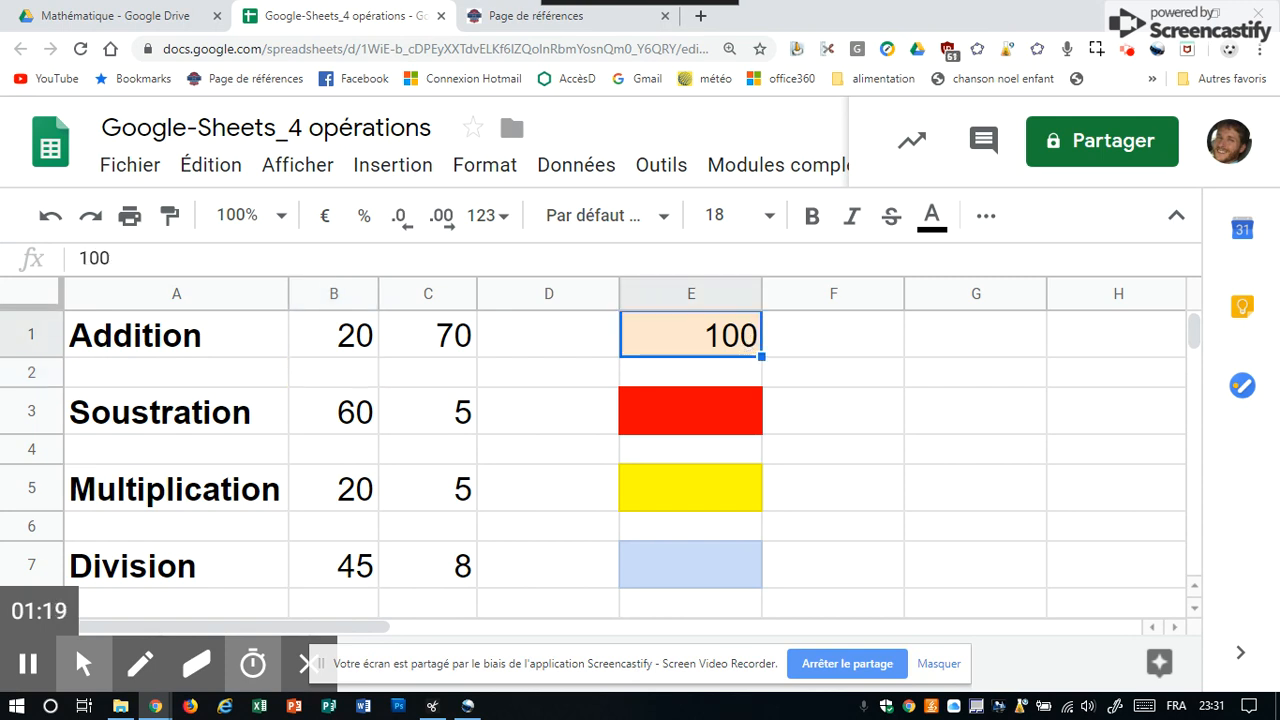
pyautogui.write('=')
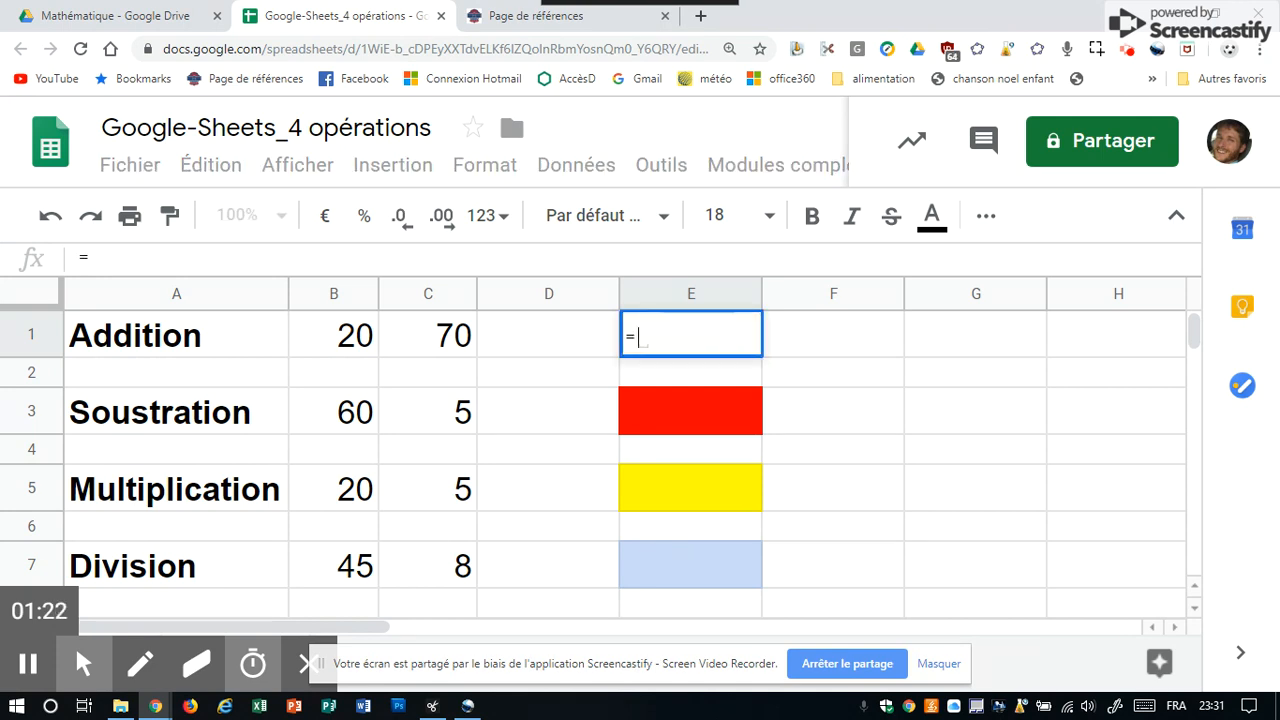
pyautogui.click(333, 360)
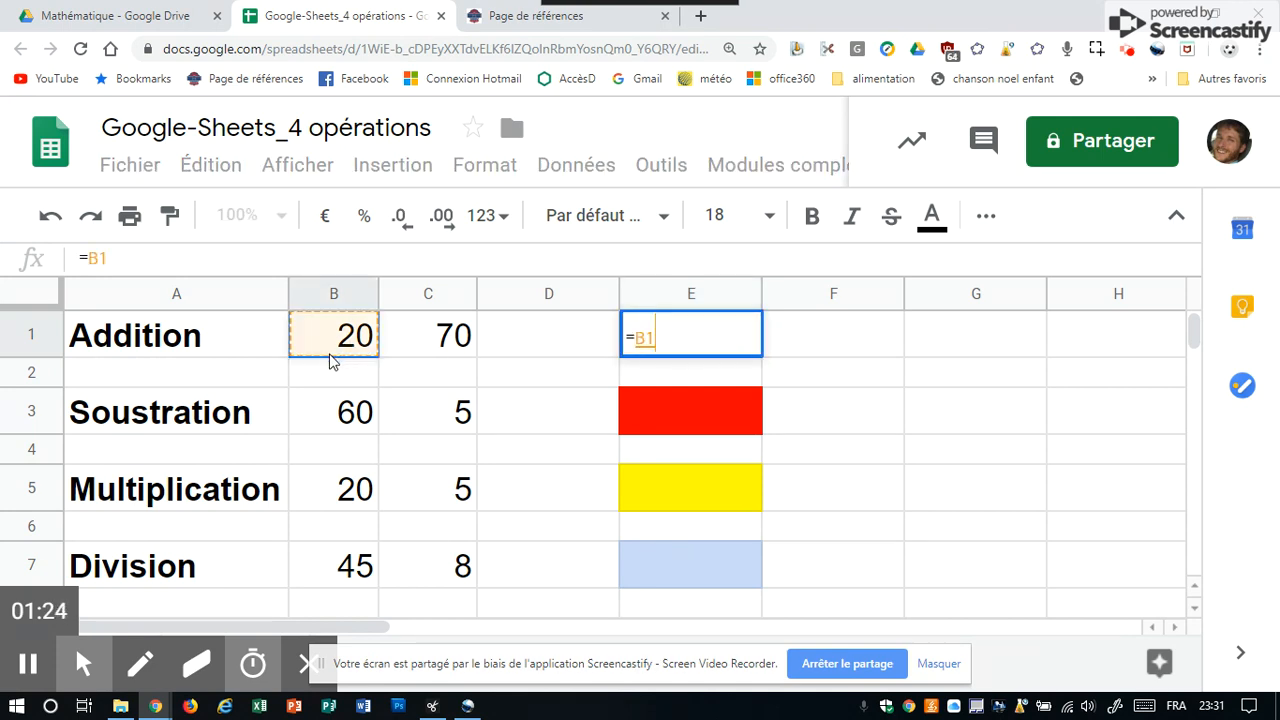
pyautogui.write('+')
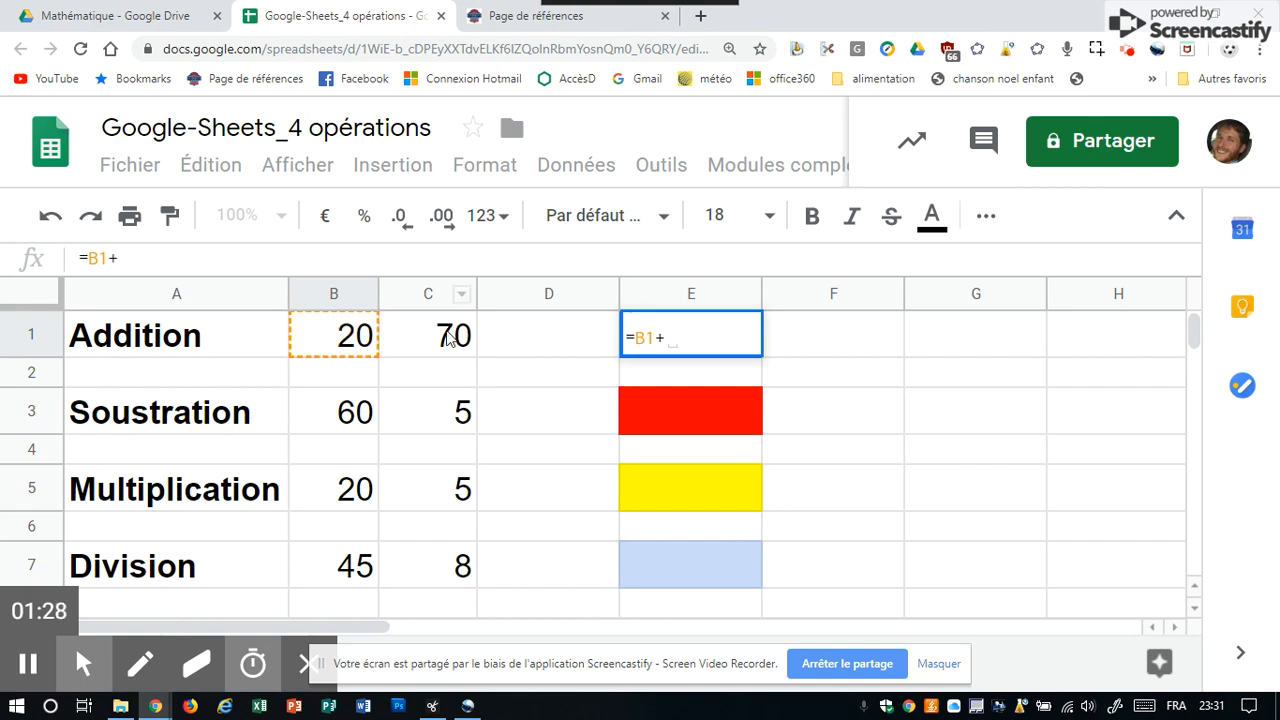
pyautogui.click(452, 337)
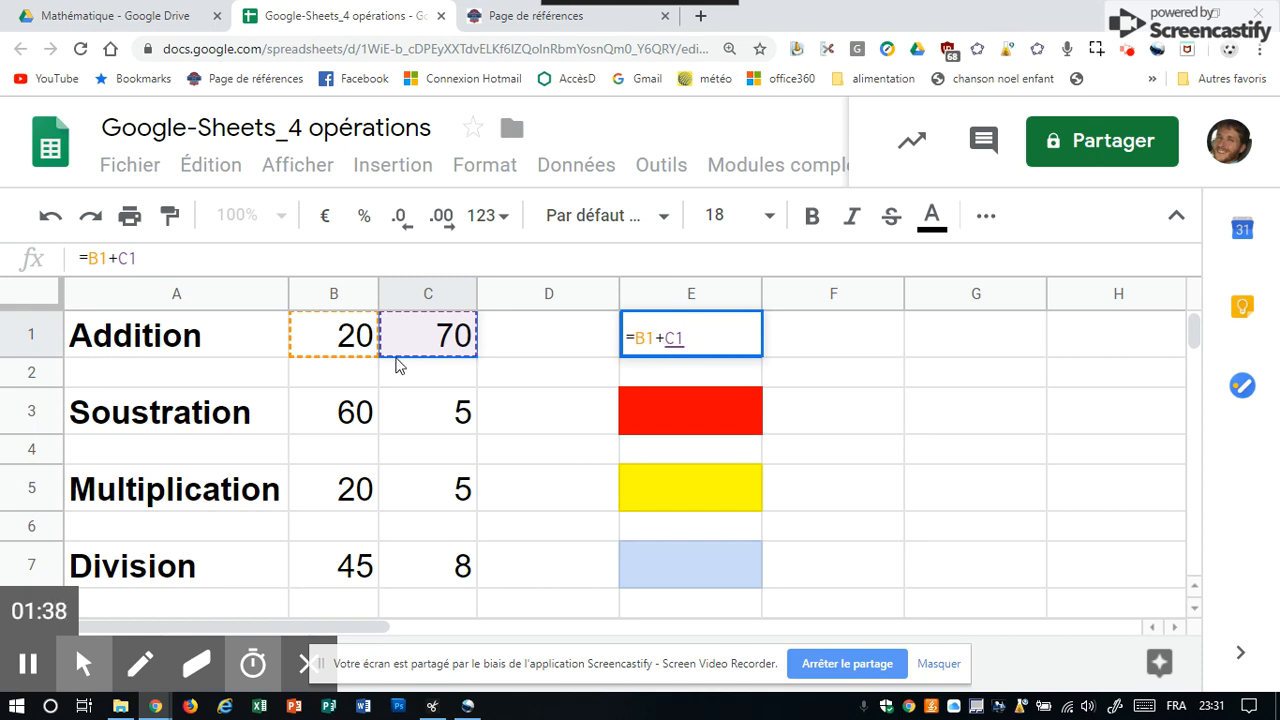
pyautogui.press('Return')
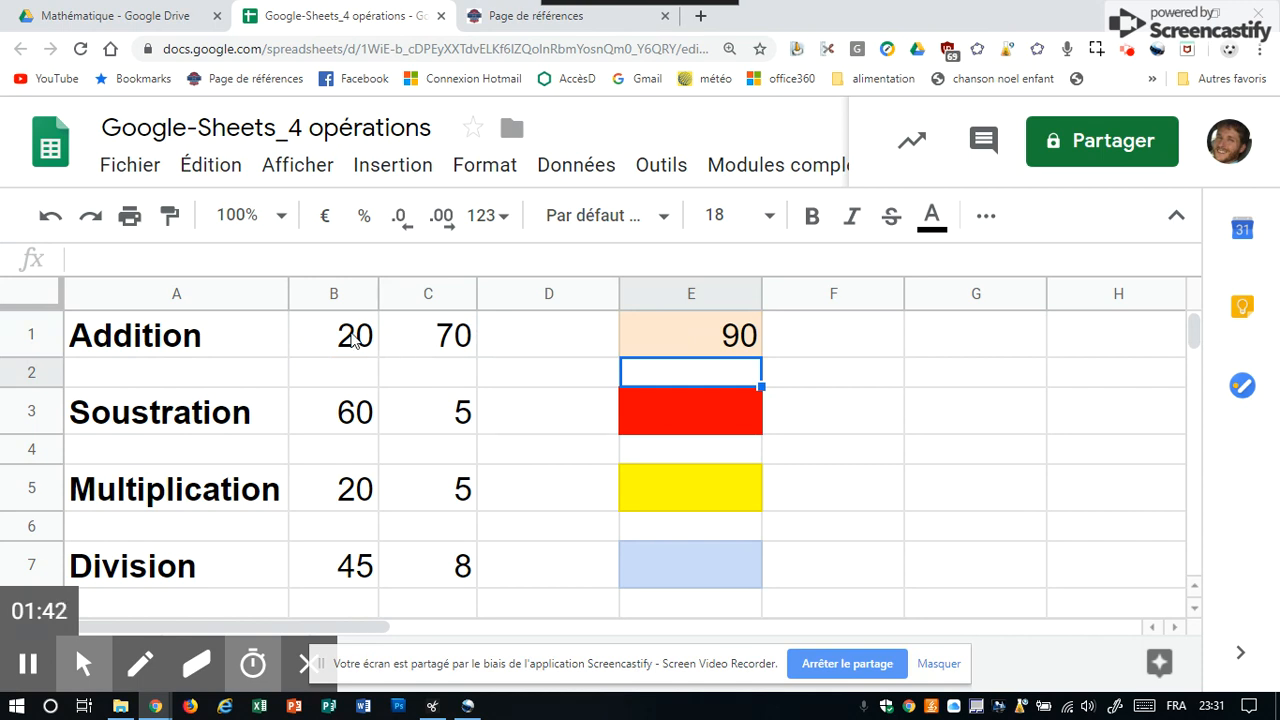
# Set cell B1 back to 30.
pyautogui.click(355, 340)
pyautogui.write('30')
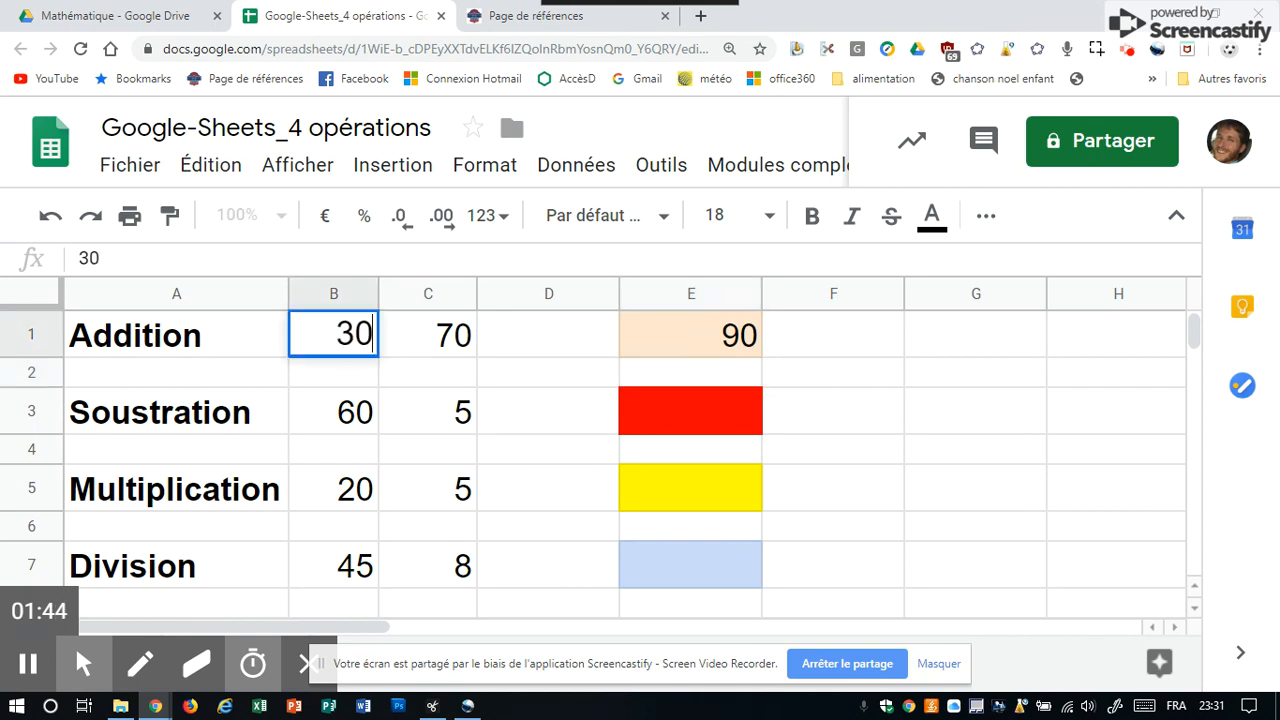
pyautogui.press('Return')
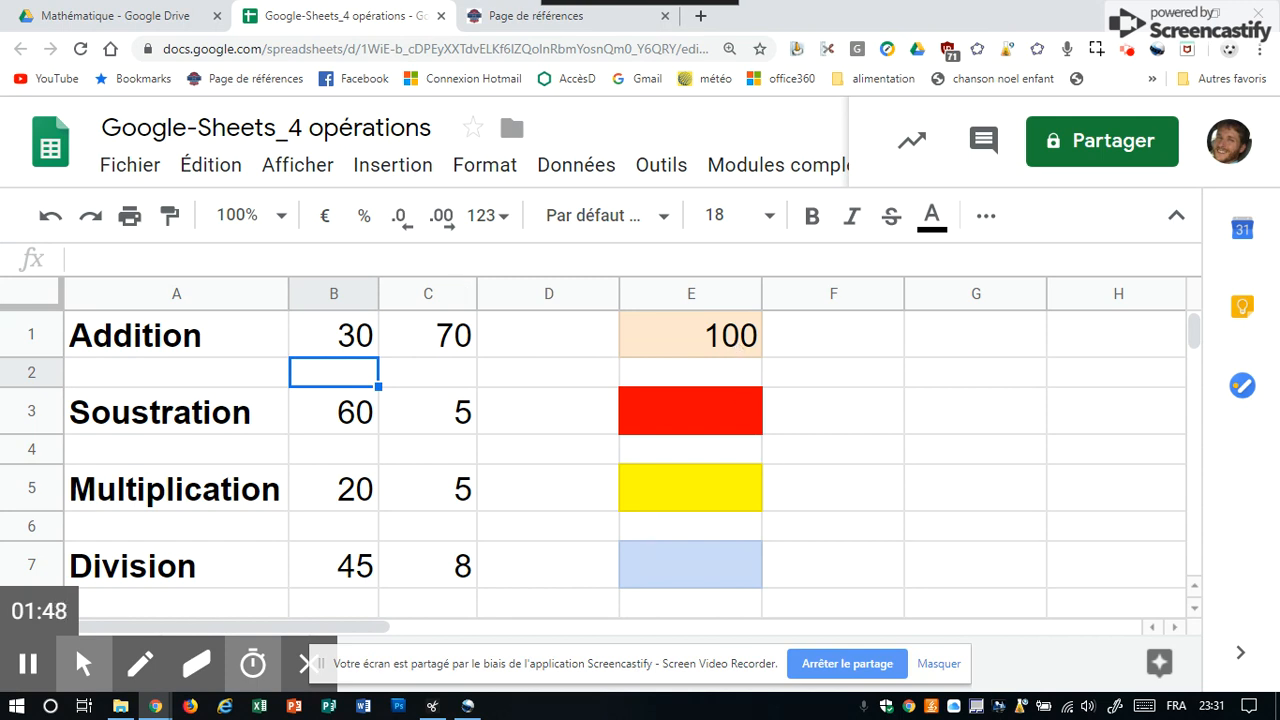
# Change cell C1 of the Addition row to 47.
pyautogui.click(462, 338)
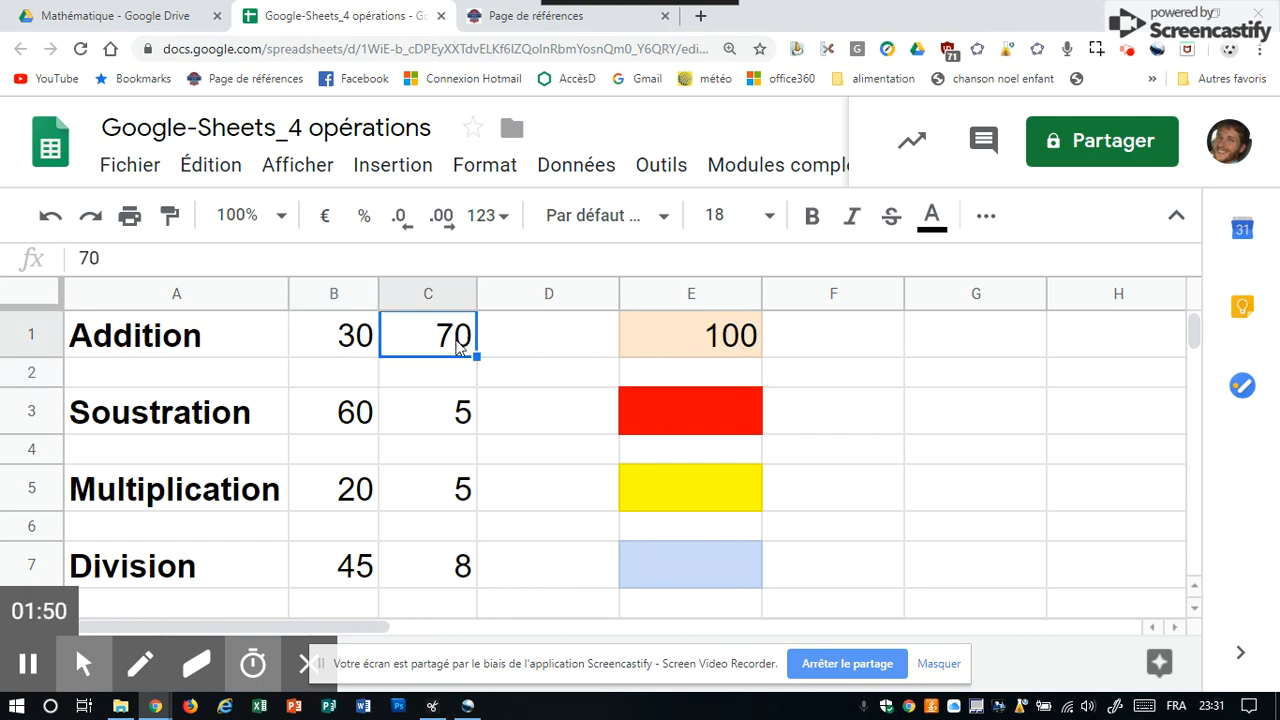
pyautogui.write('47')
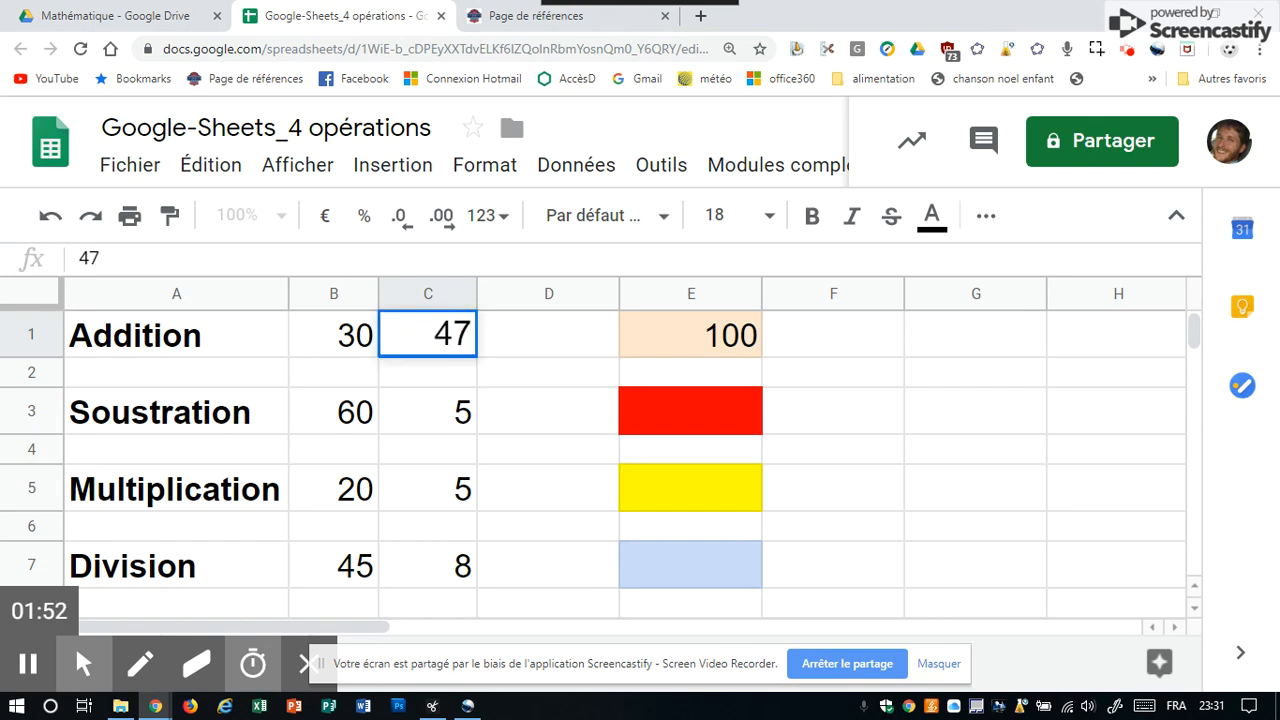
pyautogui.press('Return')
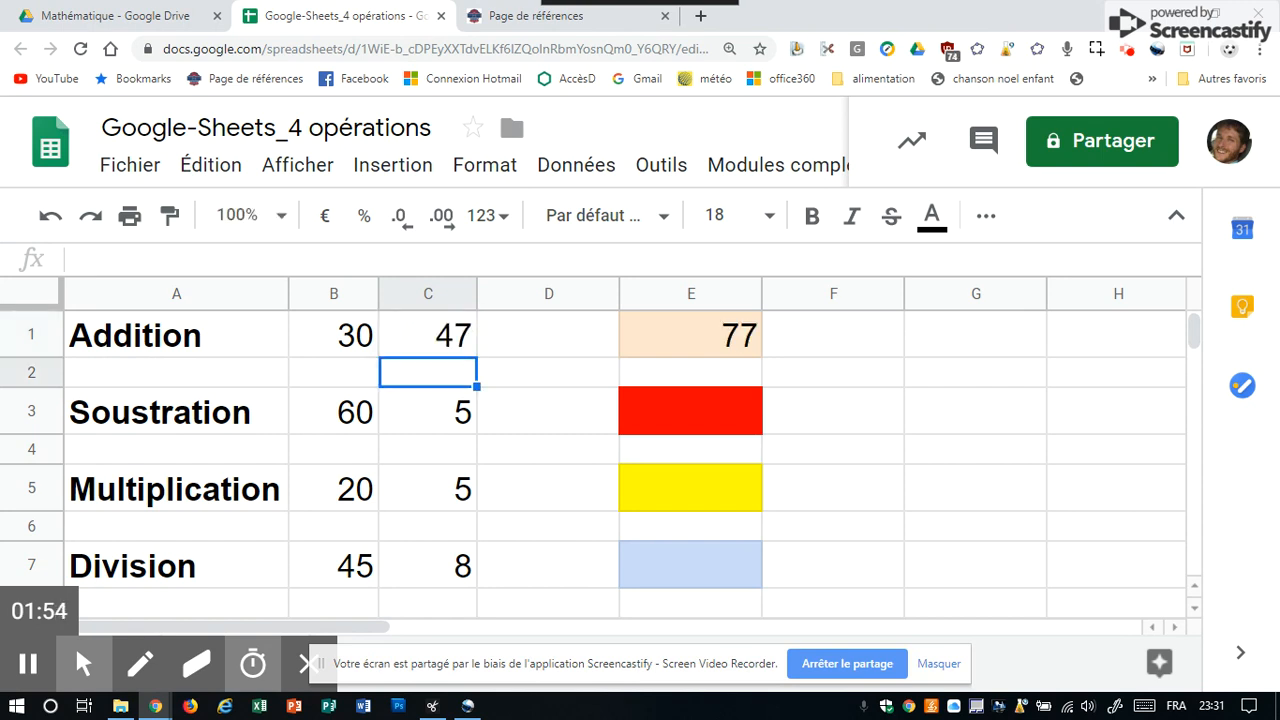
# Enter 50 in cell D1 of the Addition row.
pyautogui.click(566, 344)
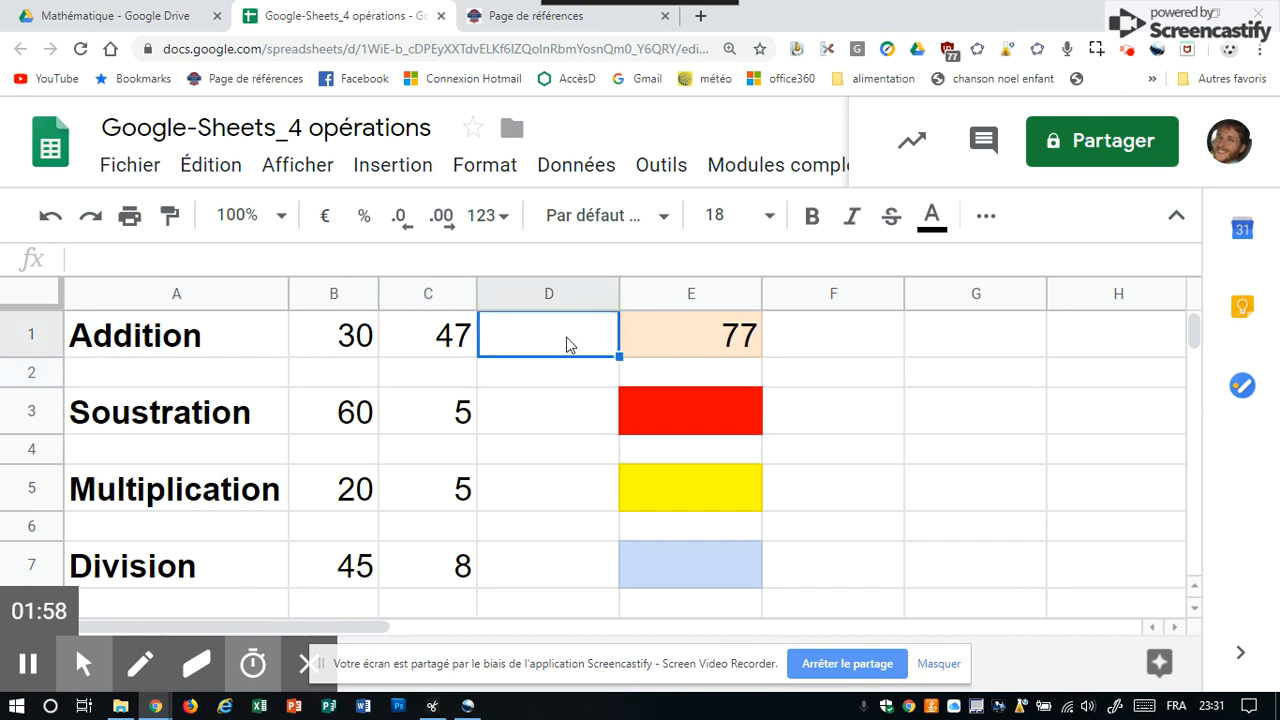
pyautogui.write('50')
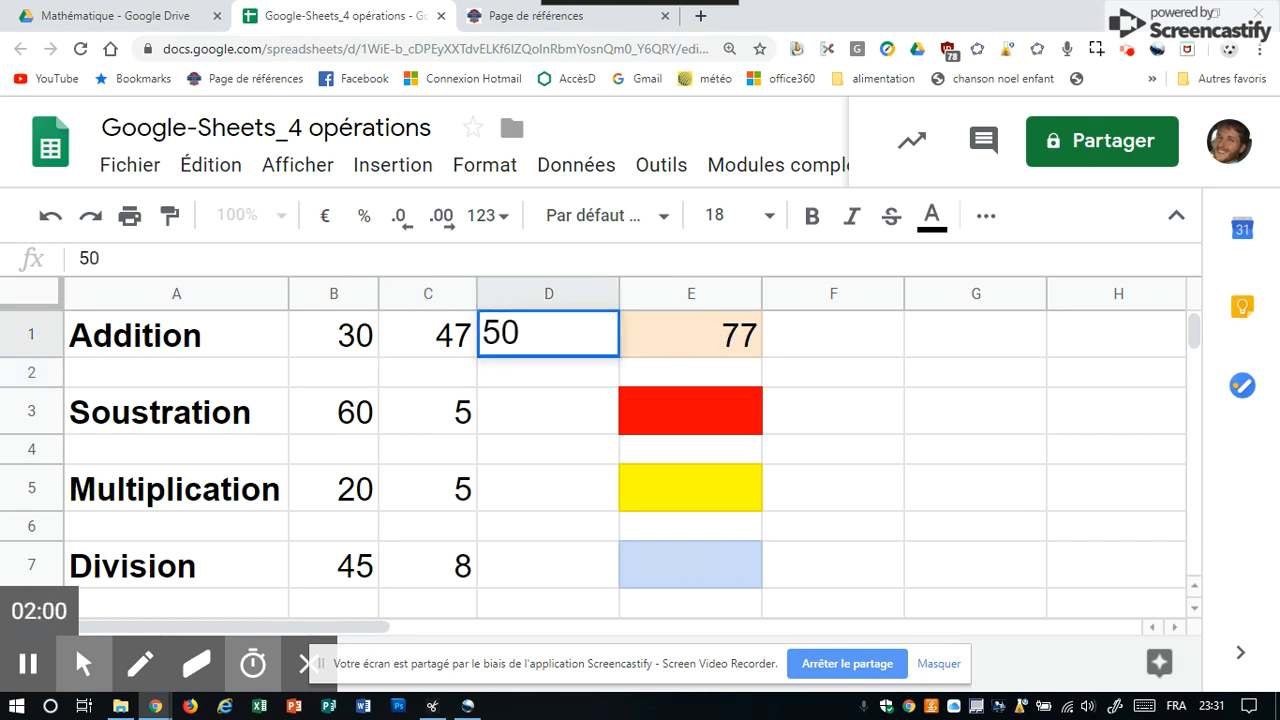
pyautogui.press('Return')
# Extend the E1 formula to =B1+C1+D1 so it adds the third number.
pyautogui.doubleClick(748, 339)
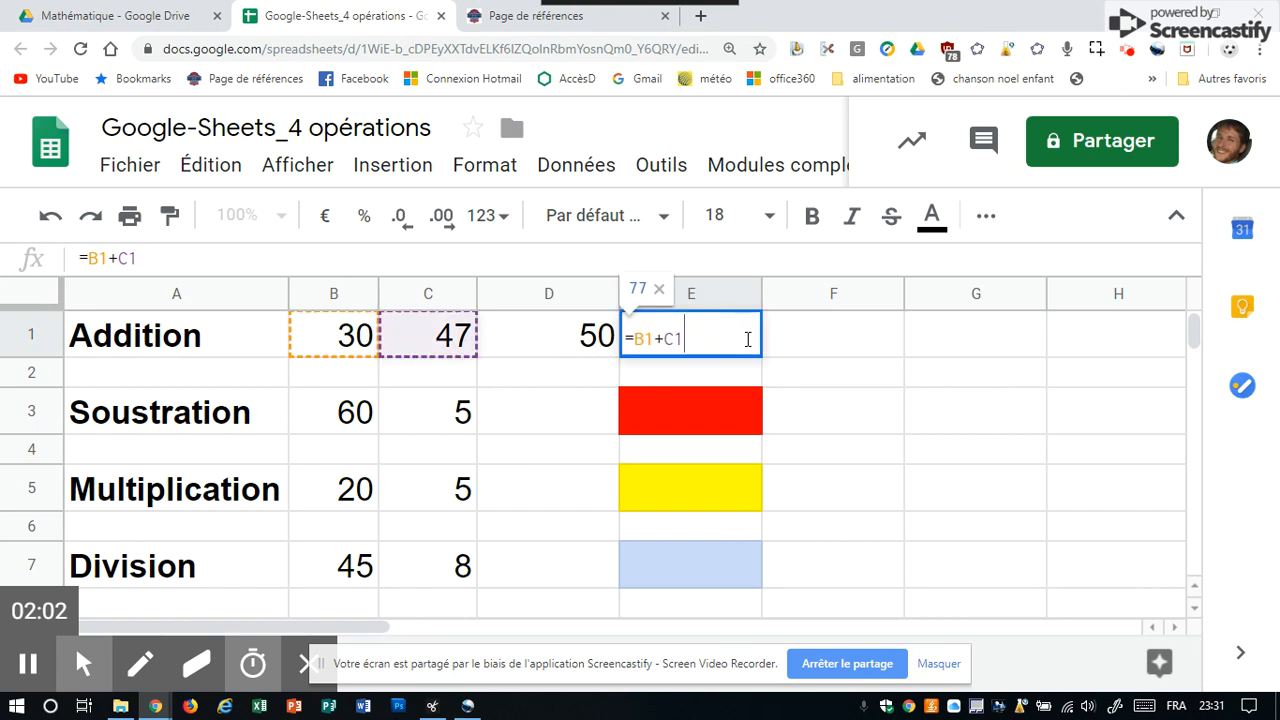
pyautogui.write('+')
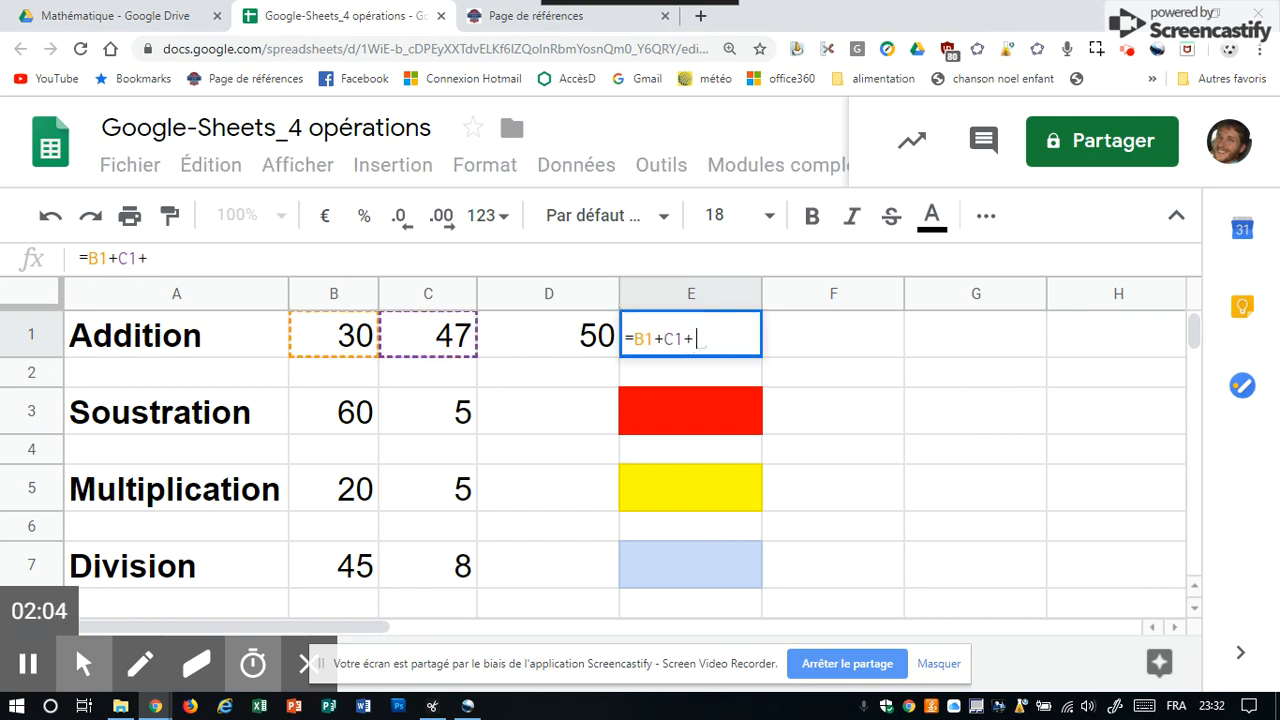
pyautogui.click(583, 343)
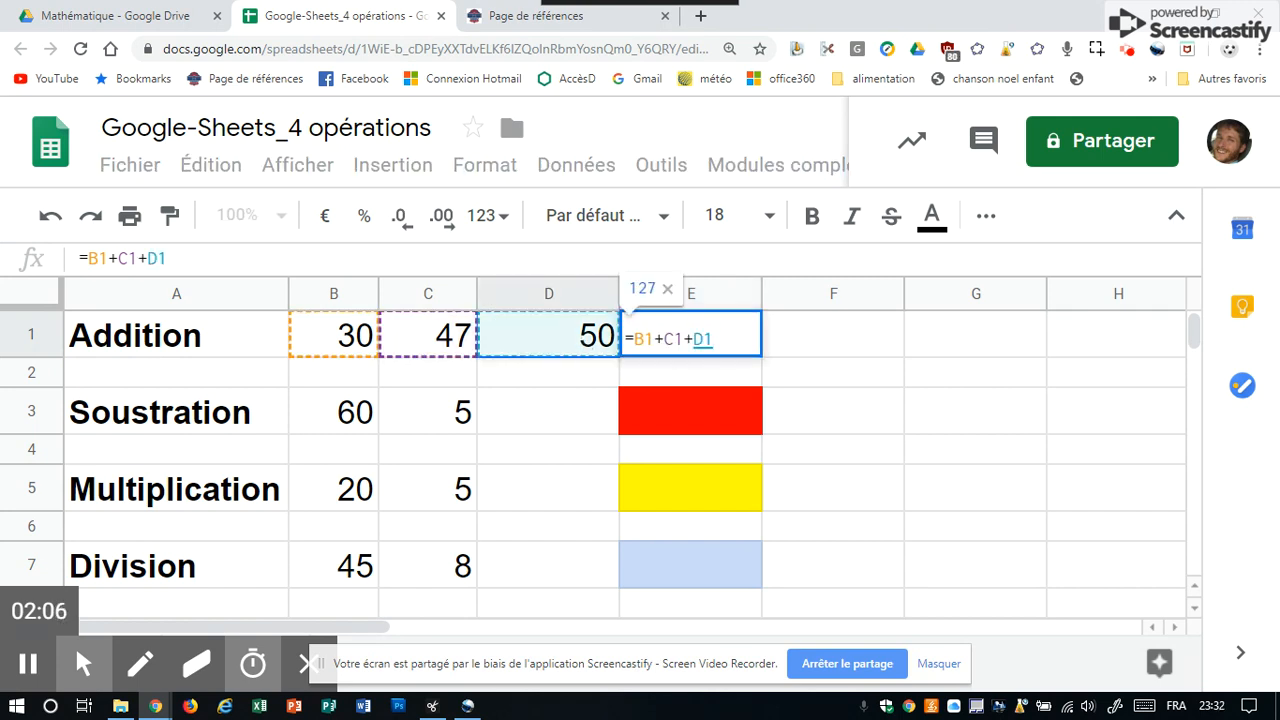
pyautogui.press('Return')
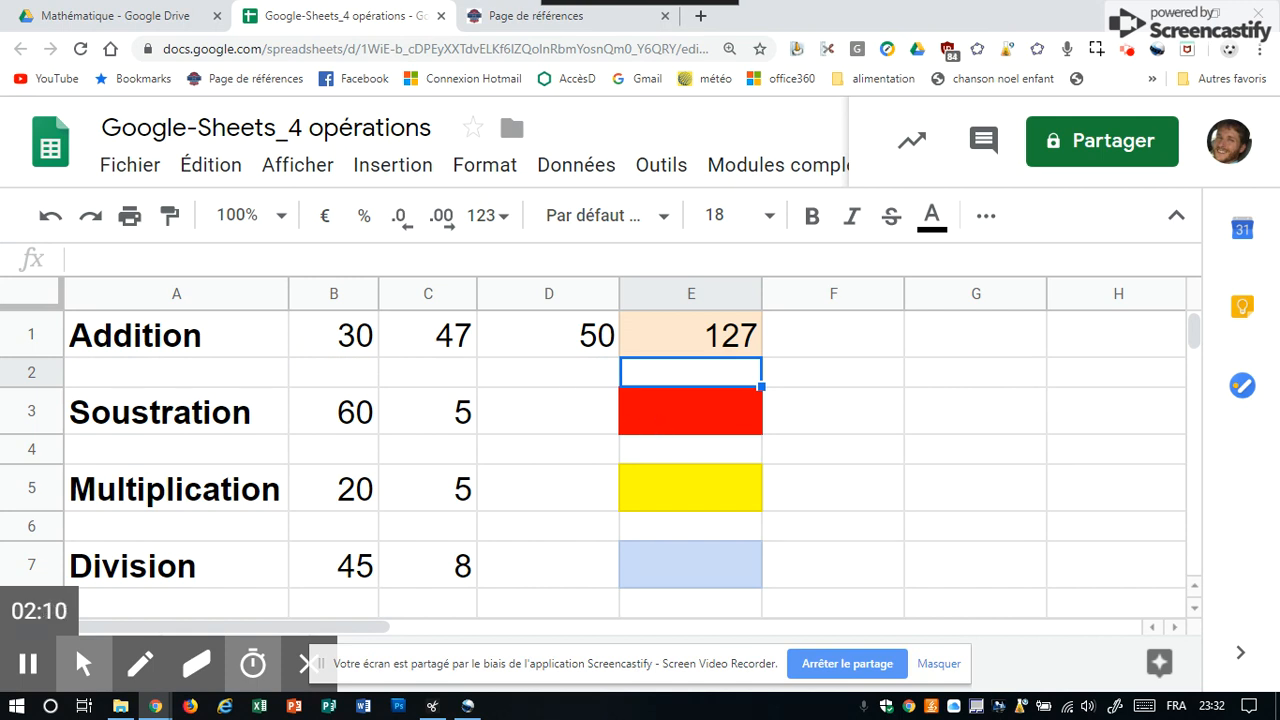
# Enter the formula =B3-C3 in the red Soustraction result cell E3.
pyautogui.click(657, 425)
pyautogui.write('=')
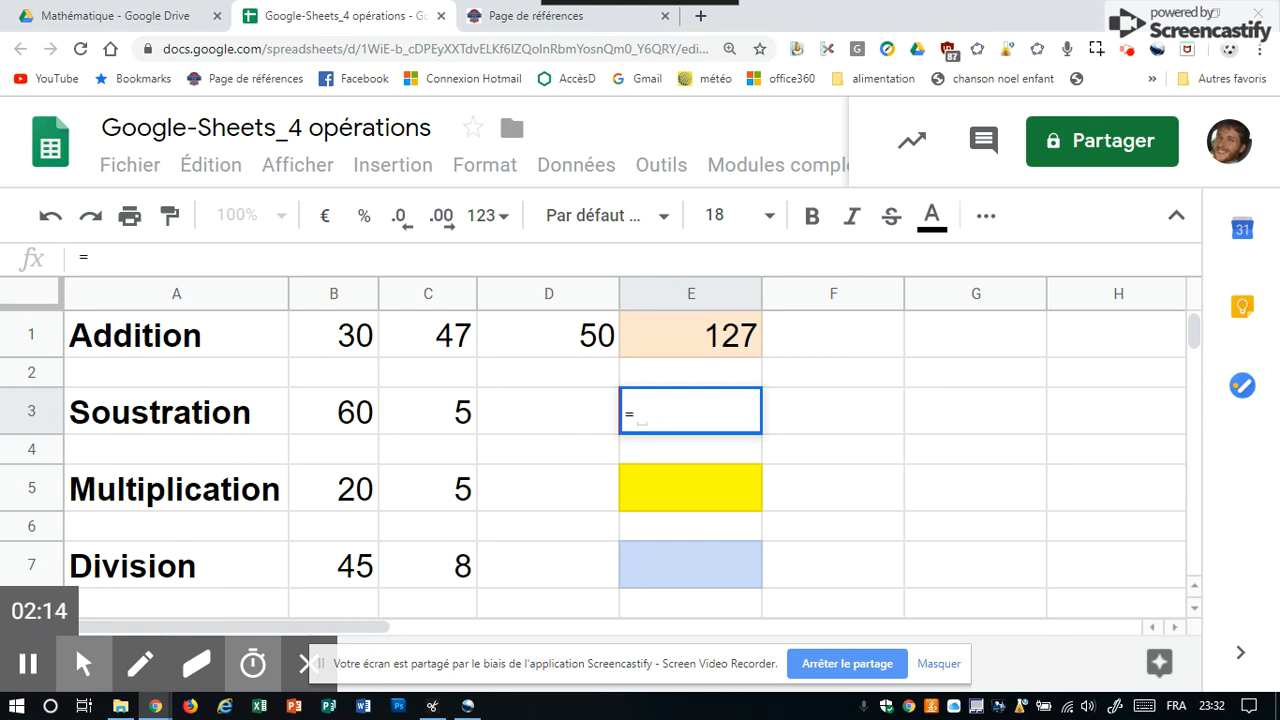
pyautogui.click(349, 425)
pyautogui.write('-')
pyautogui.click(413, 425)
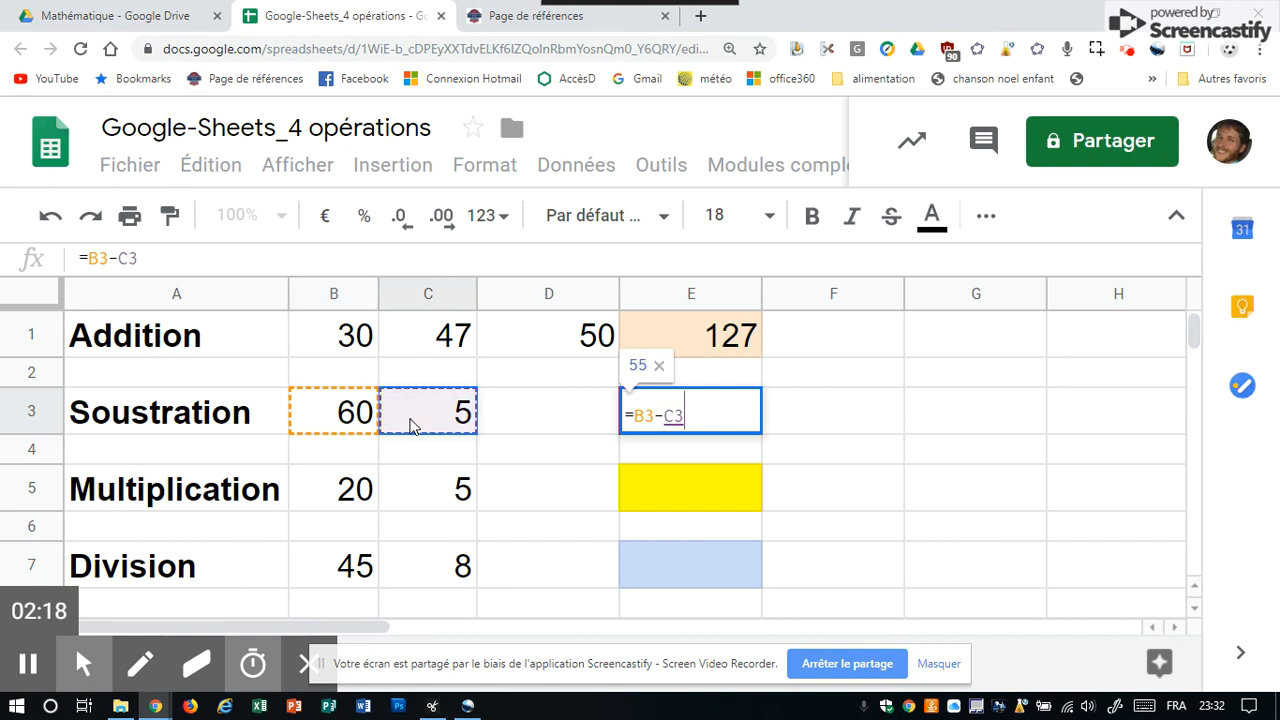
pyautogui.press('Return')
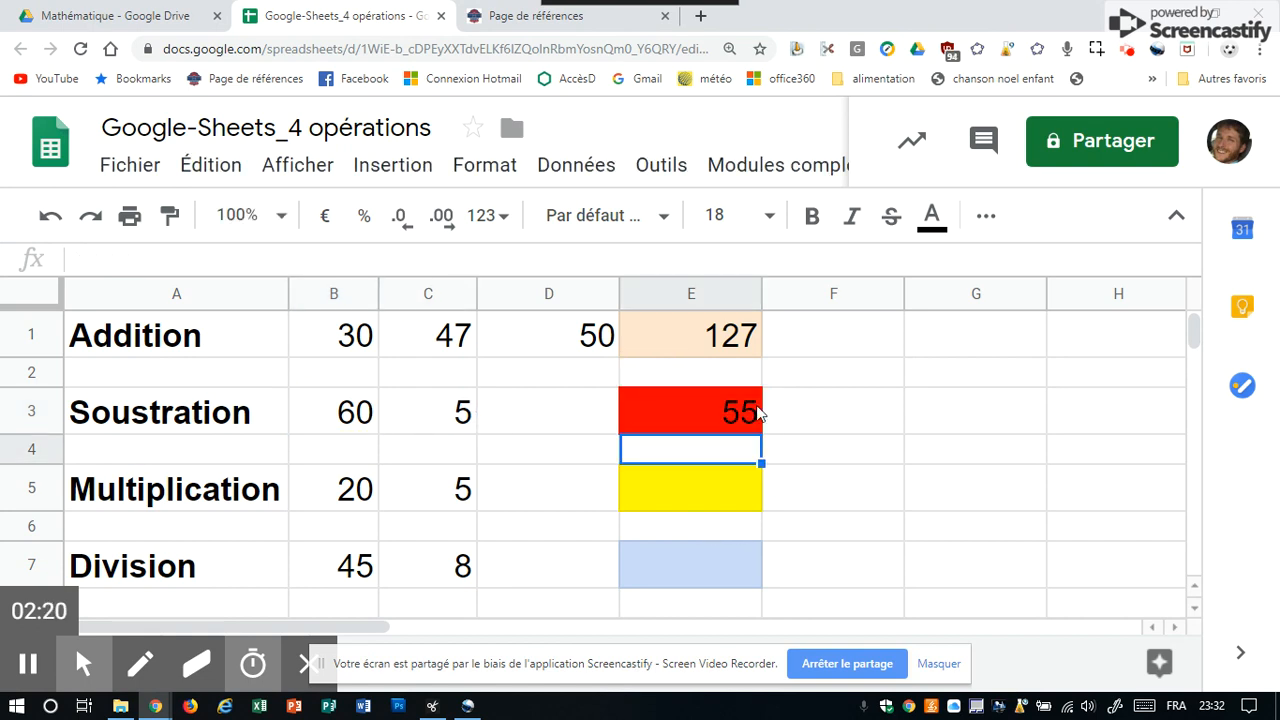
# Change cell C3 of the Soustraction row to 10.
pyautogui.click(406, 420)
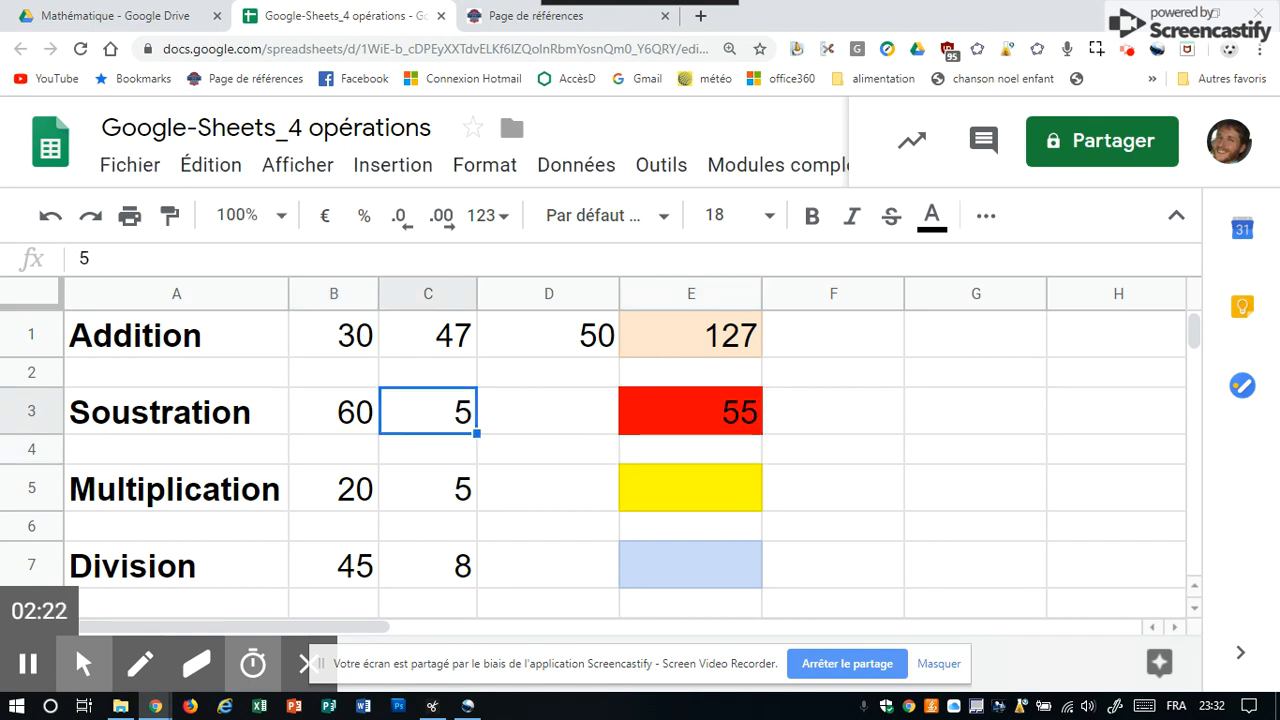
pyautogui.write('10')
pyautogui.press('Return')
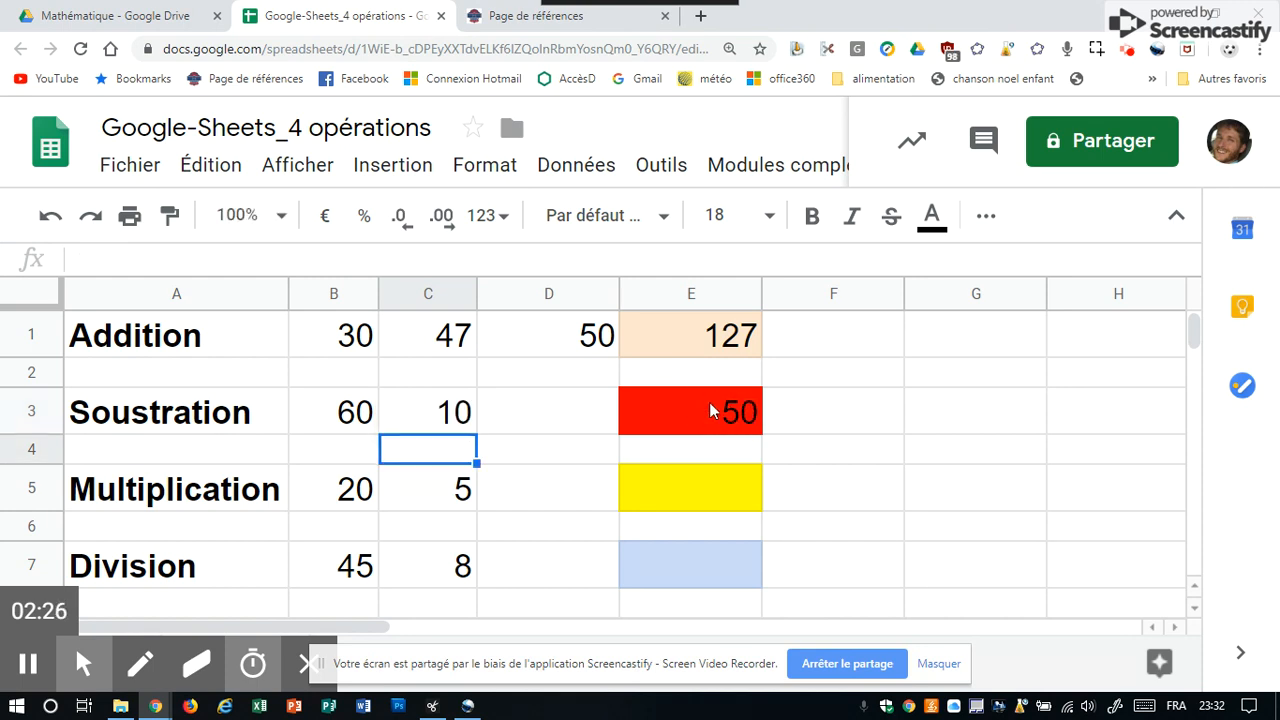
# Enter the formula =B5*C5 in the yellow Multiplication result cell E5.
pyautogui.click(700, 495)
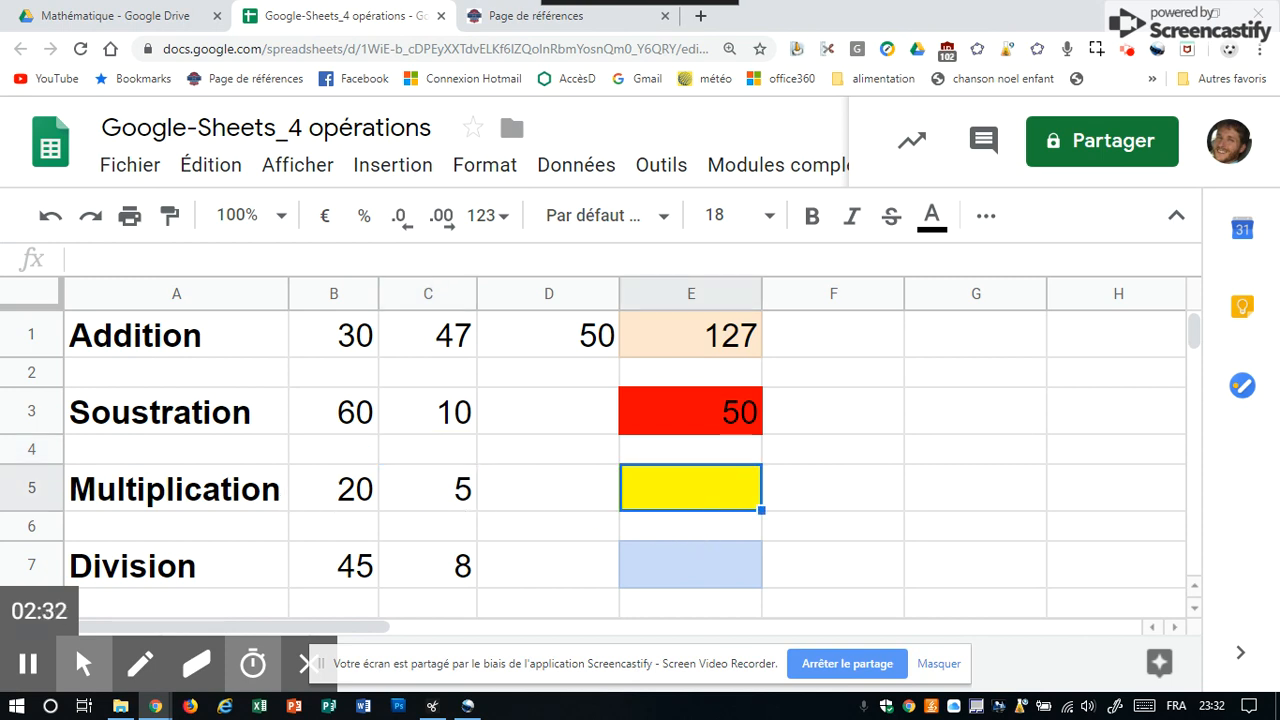
pyautogui.write('=')
pyautogui.click(333, 488)
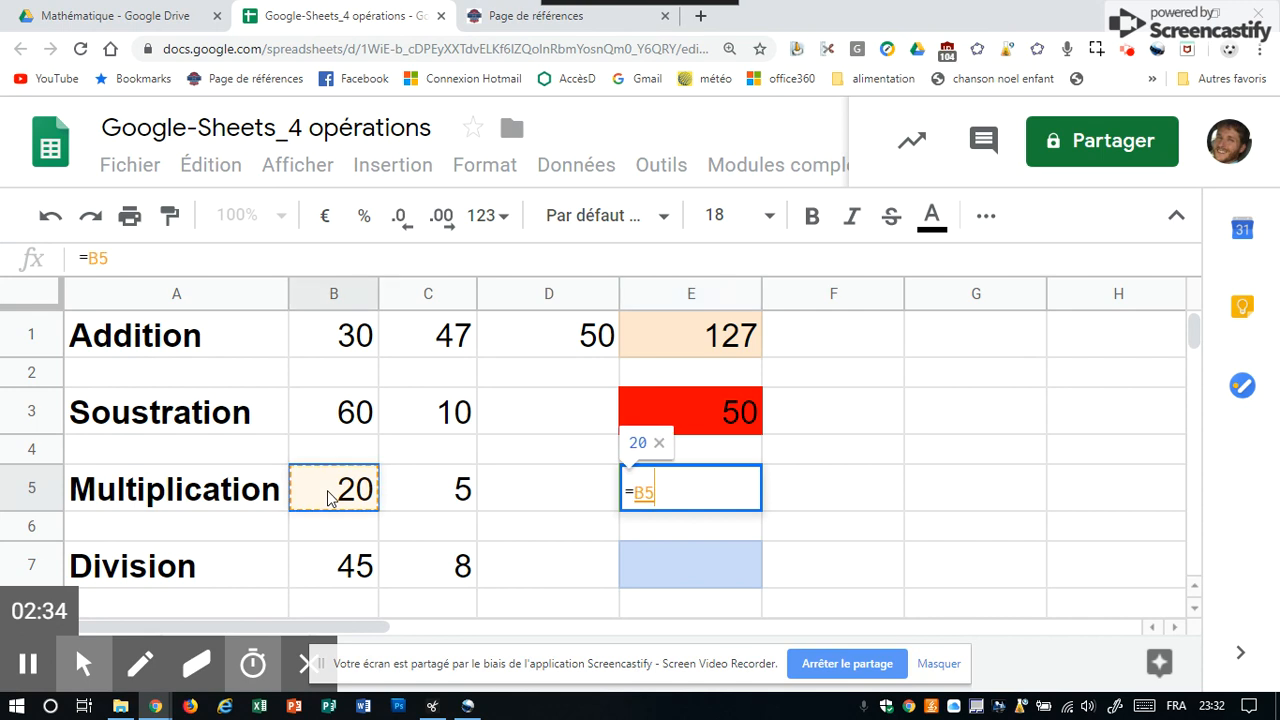
pyautogui.write('*')
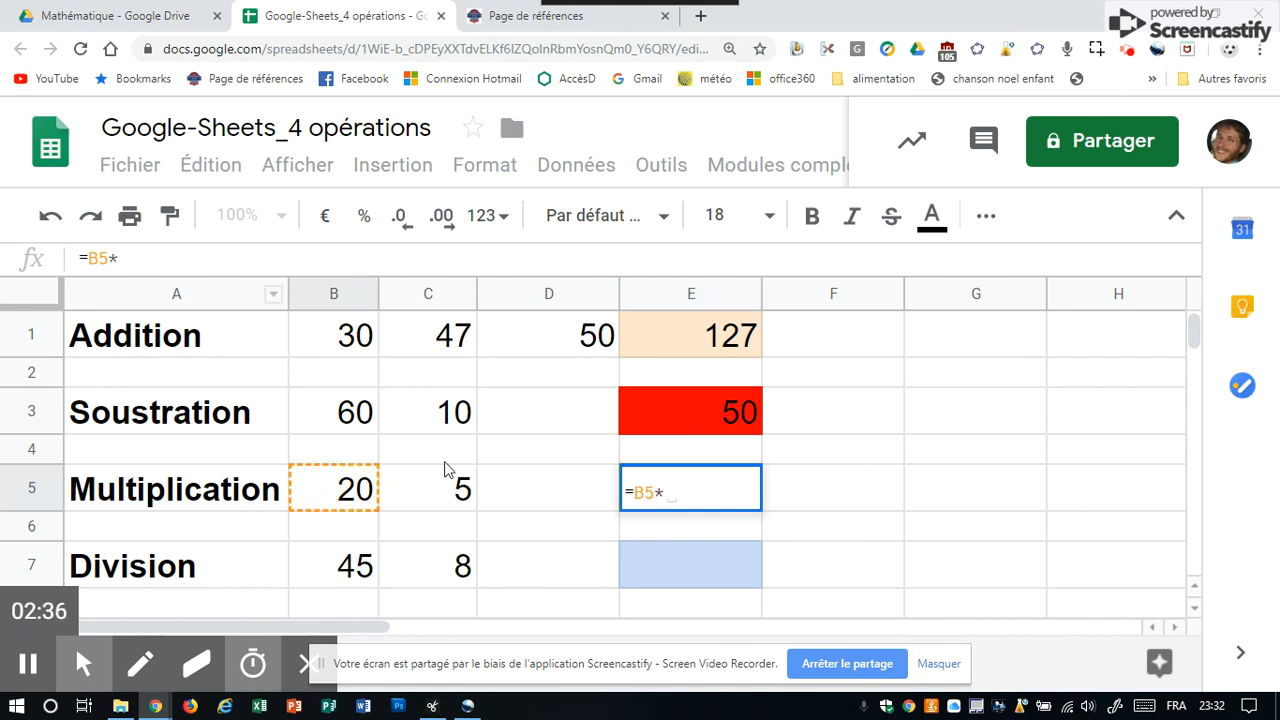
pyautogui.click(464, 488)
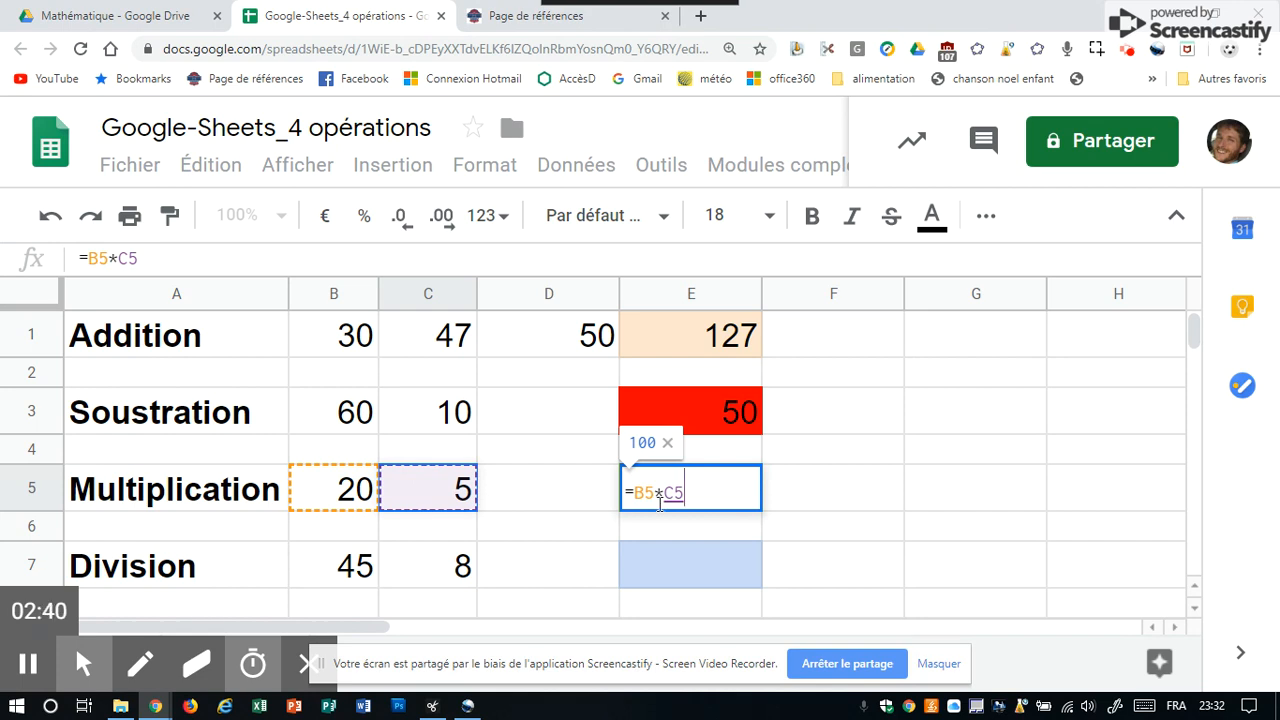
pyautogui.press('Return')
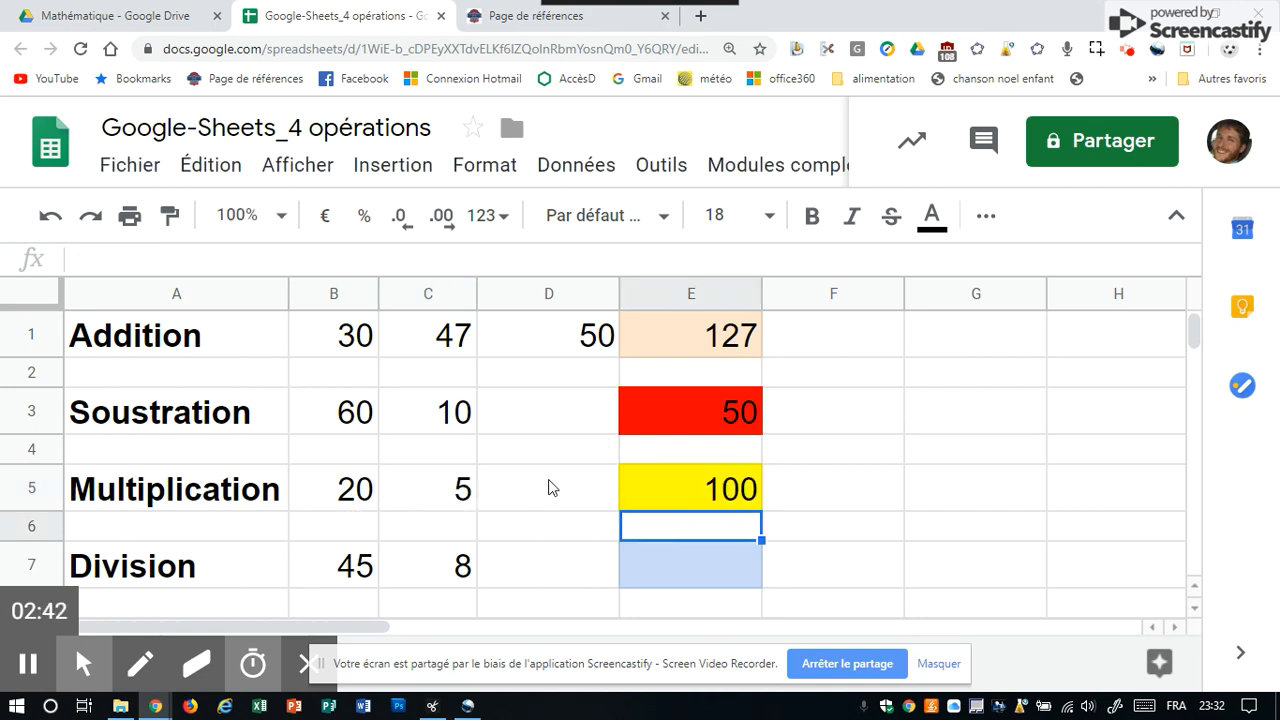
# Change cell C5 of the Multiplication row to 2.
pyautogui.click(429, 508)
pyautogui.write('2')
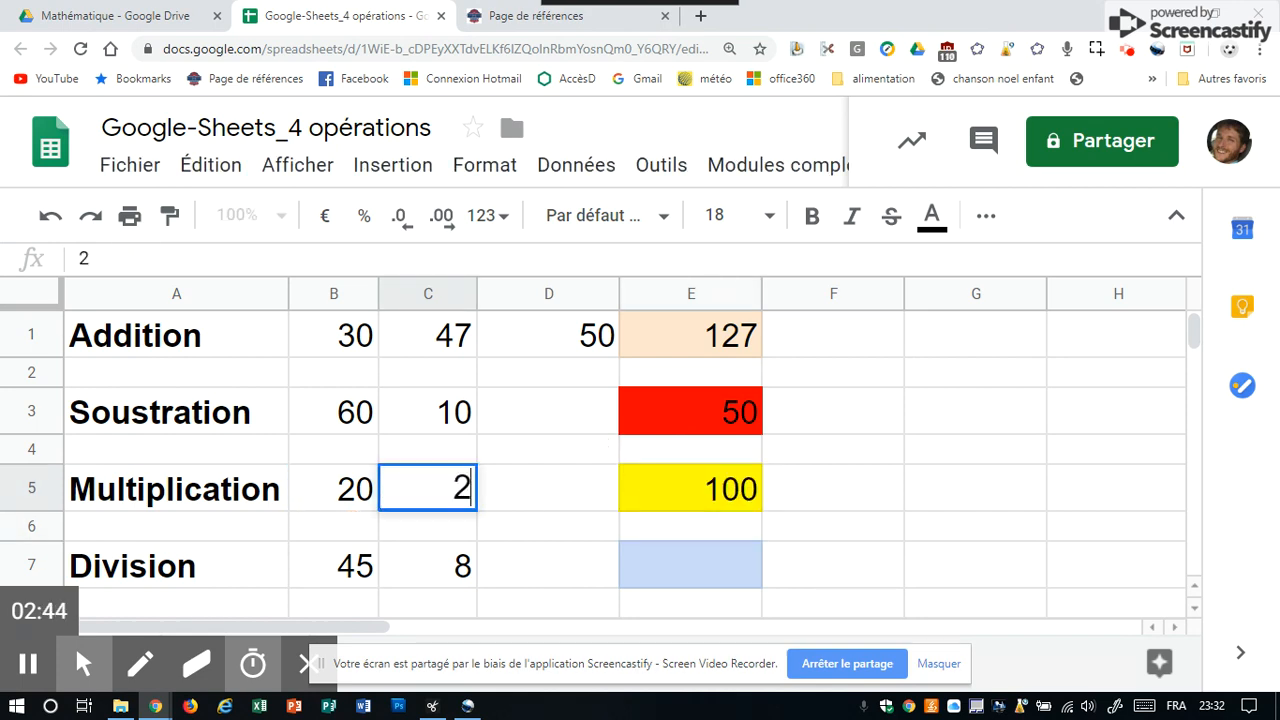
pyautogui.press('Return')
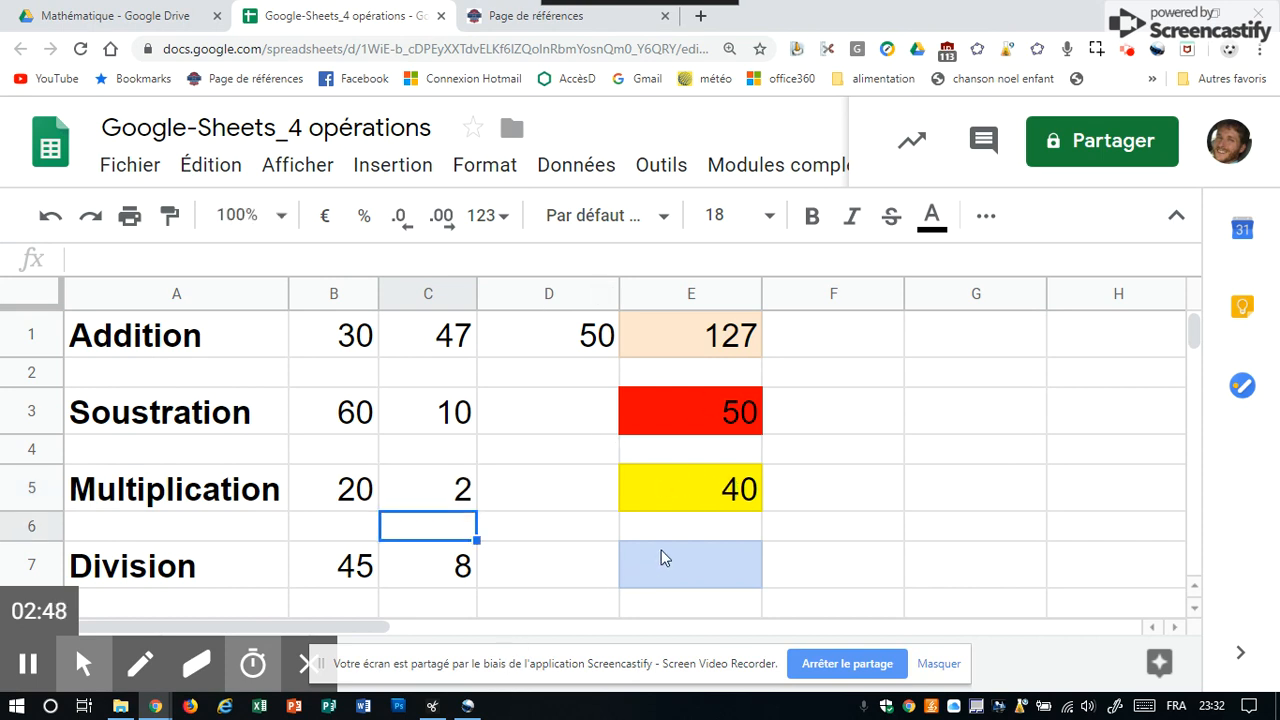
# Change cell C7 of the Division row to 9.
pyautogui.click(459, 584)
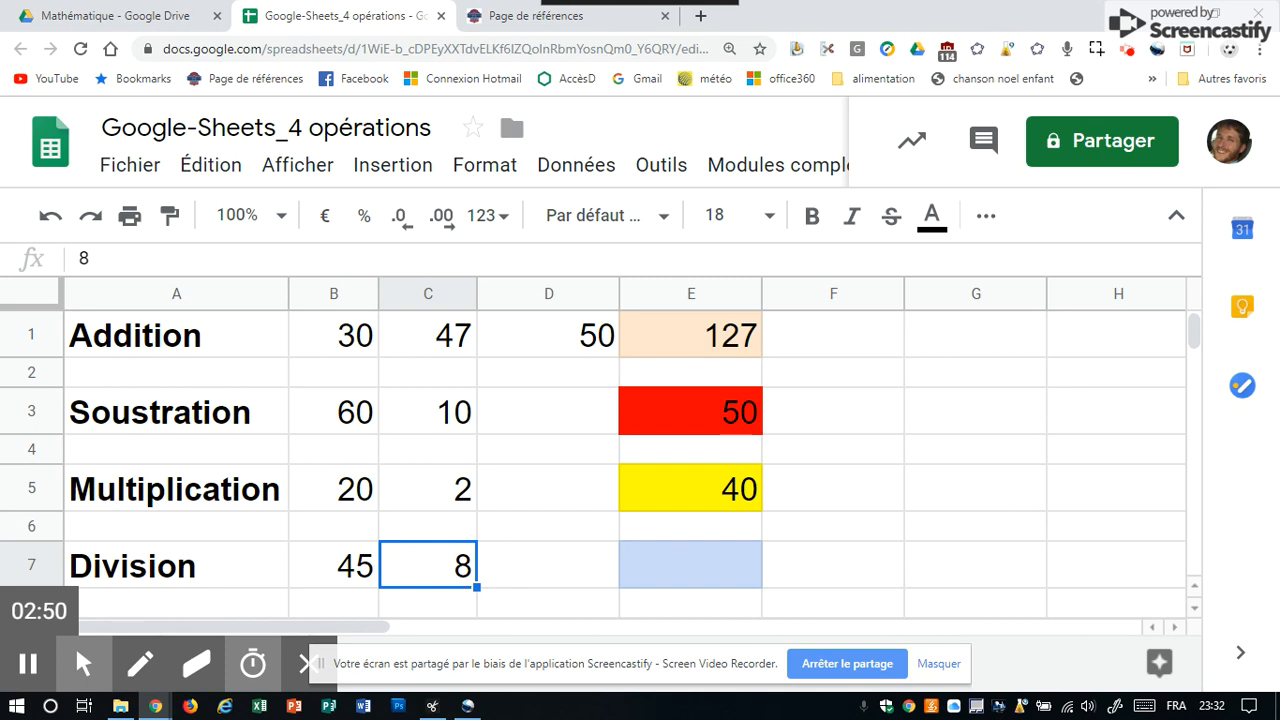
pyautogui.write('9')
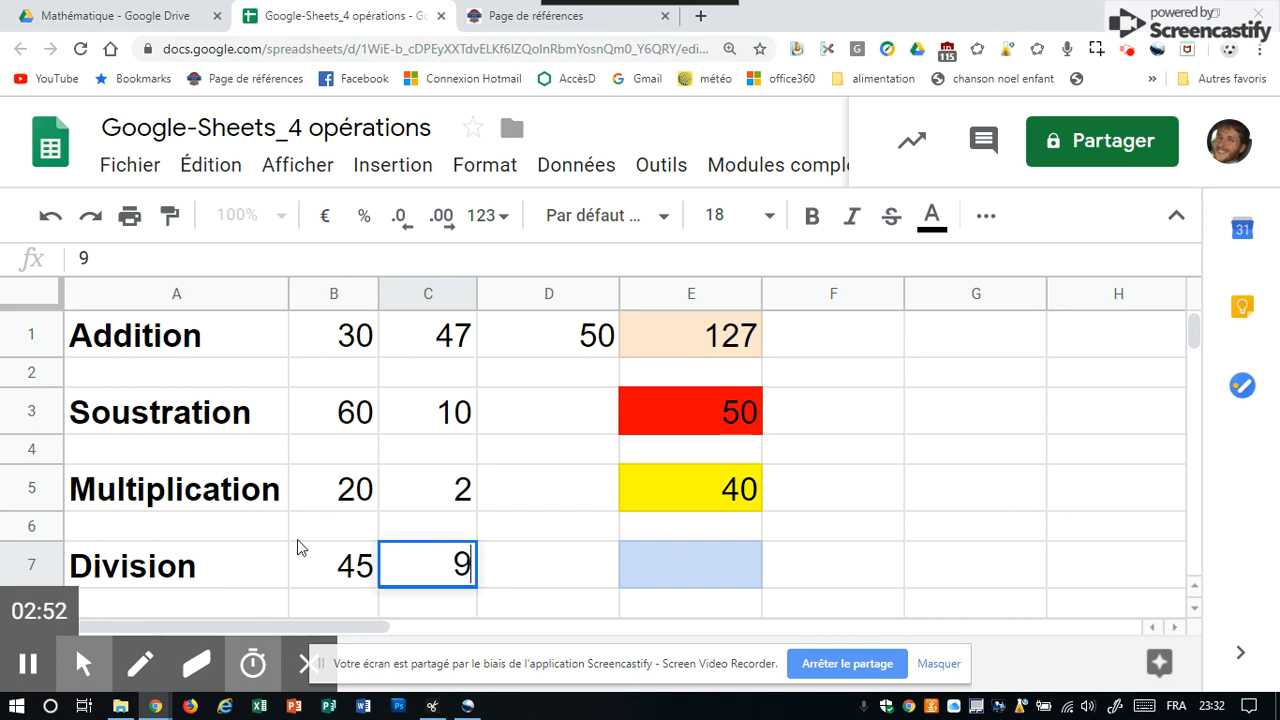
pyautogui.press('Return')
# Enter the formula =B7/C7 in the blue Division result cell E7.
pyautogui.click(700, 514)
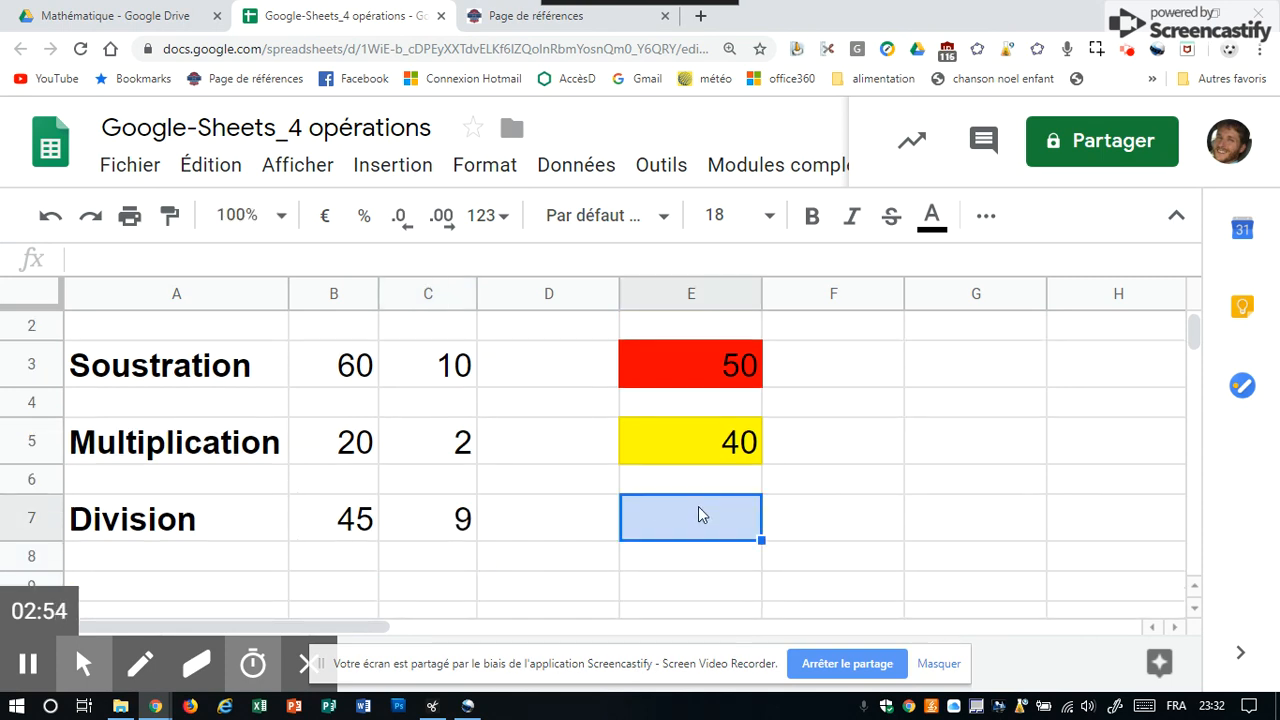
pyautogui.write('=')
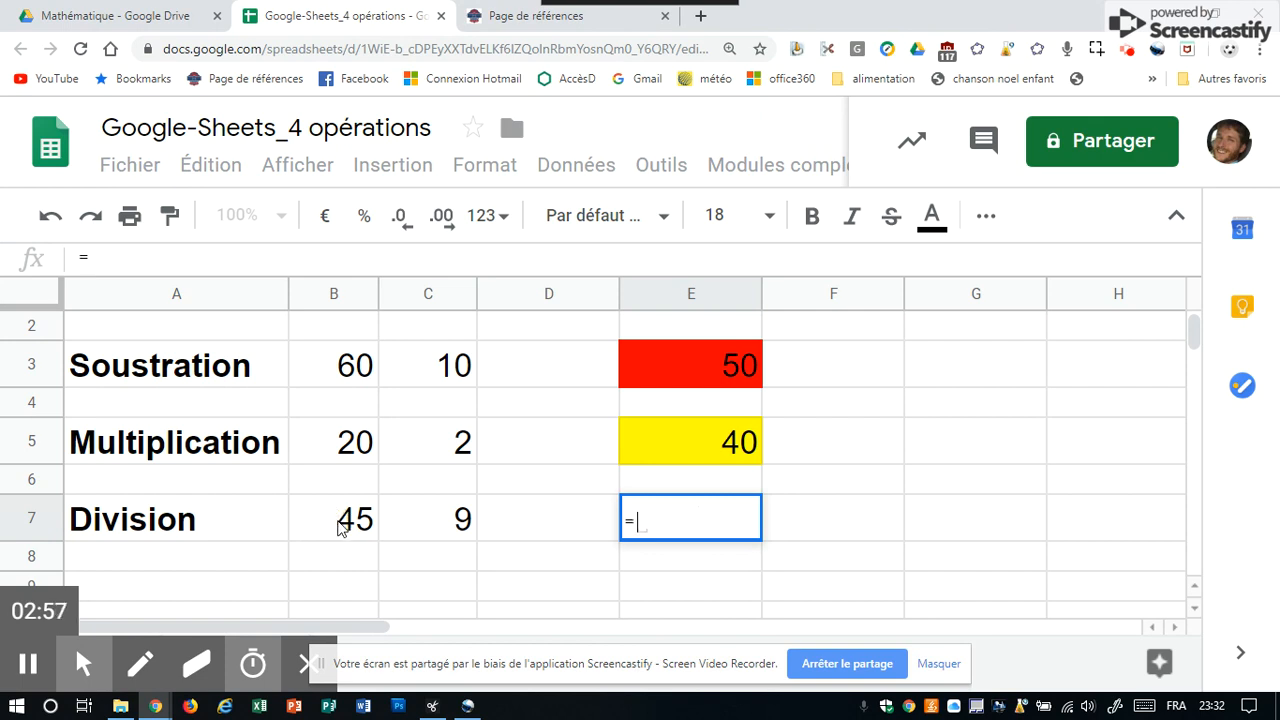
pyautogui.click(341, 520)
pyautogui.write('/')
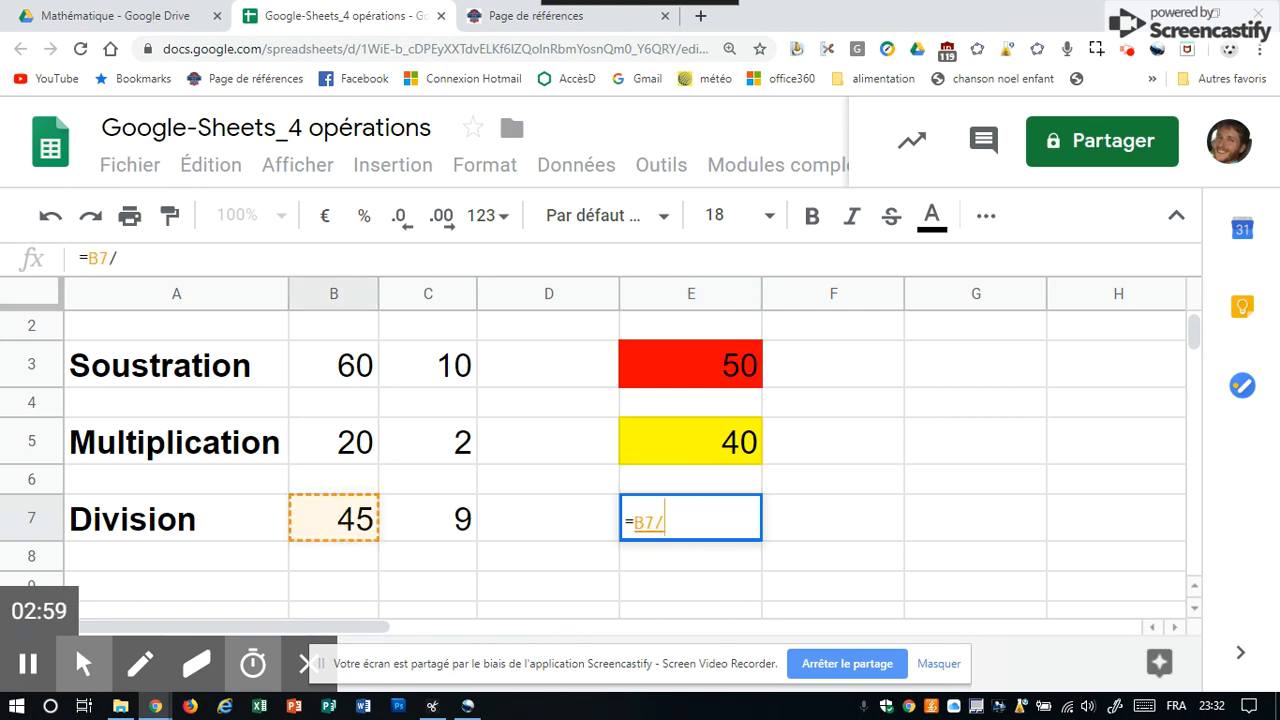
pyautogui.click(457, 523)
pyautogui.press('Return')
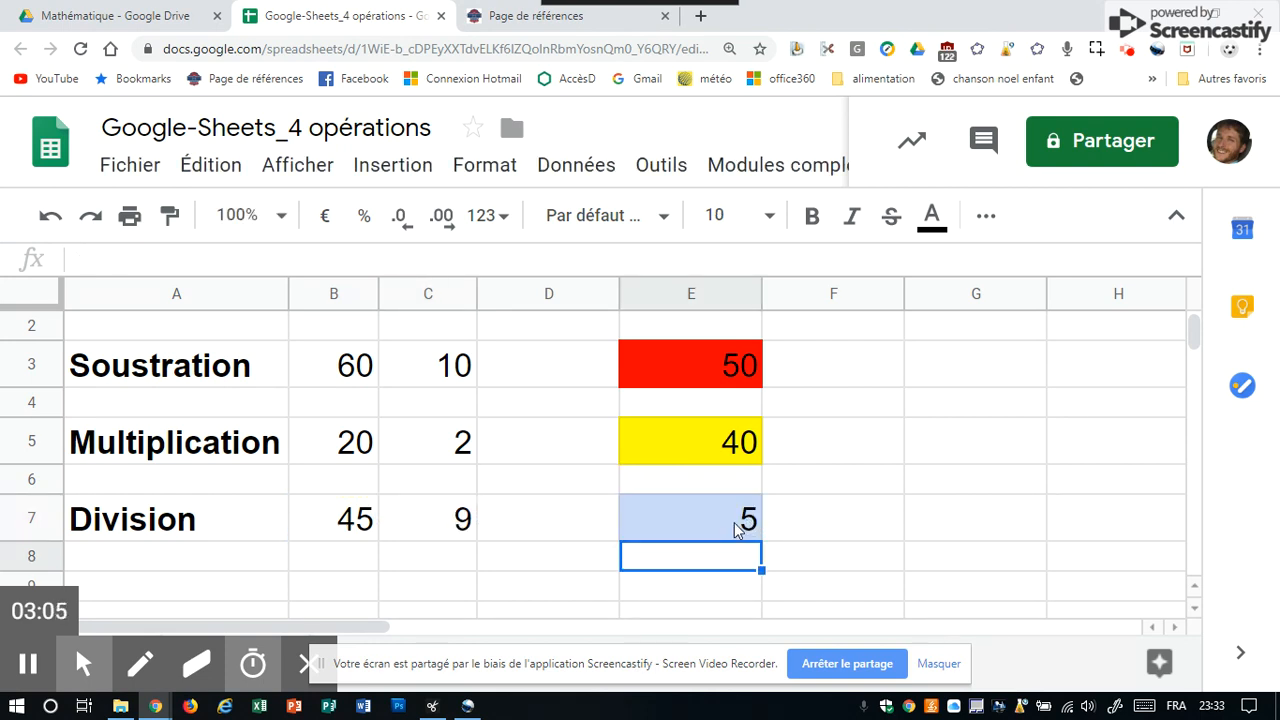
# Set cell C7 of the Division row to 8.
pyautogui.click(428, 540)
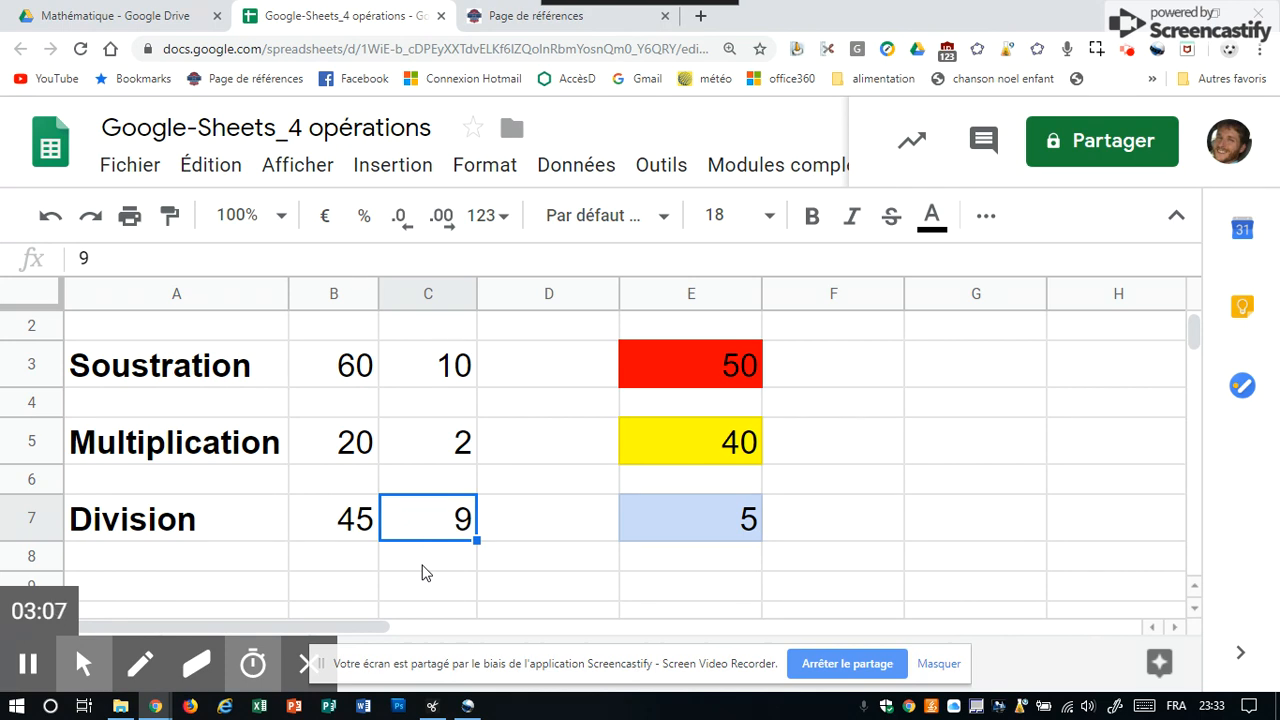
pyautogui.write('8')
pyautogui.press('Return')
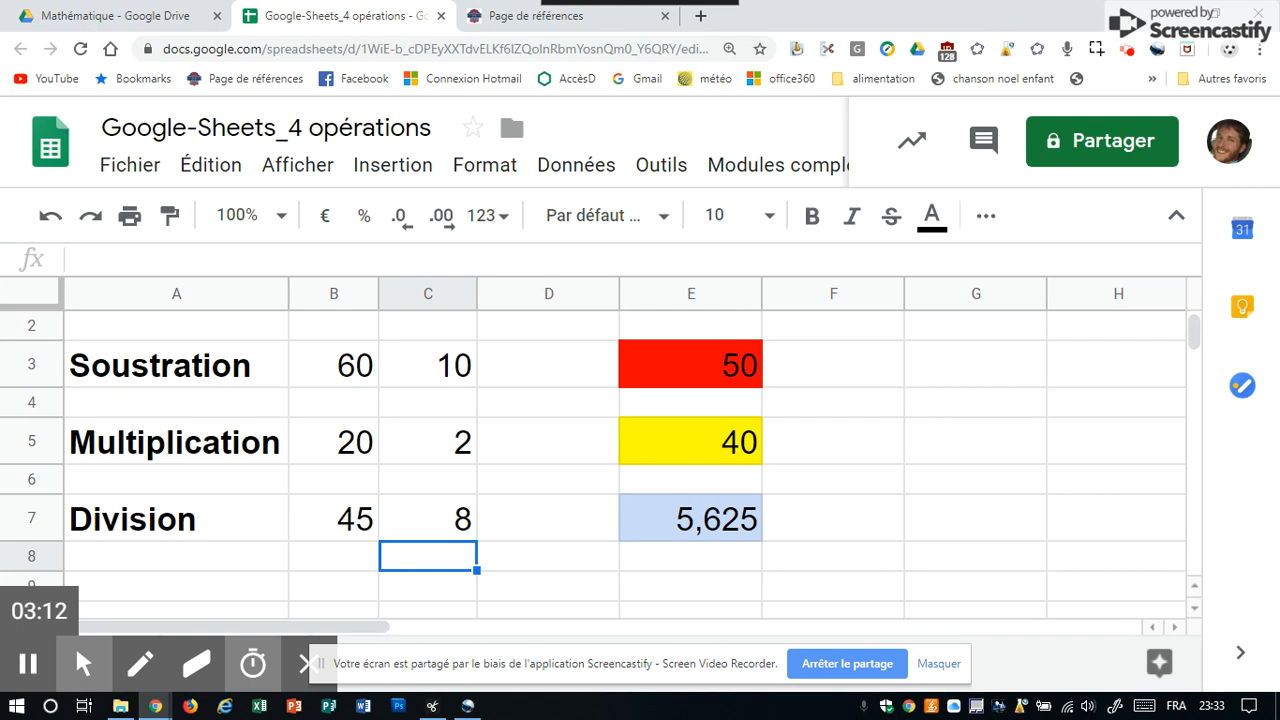
pyautogui.scroll(1, 593, 465)
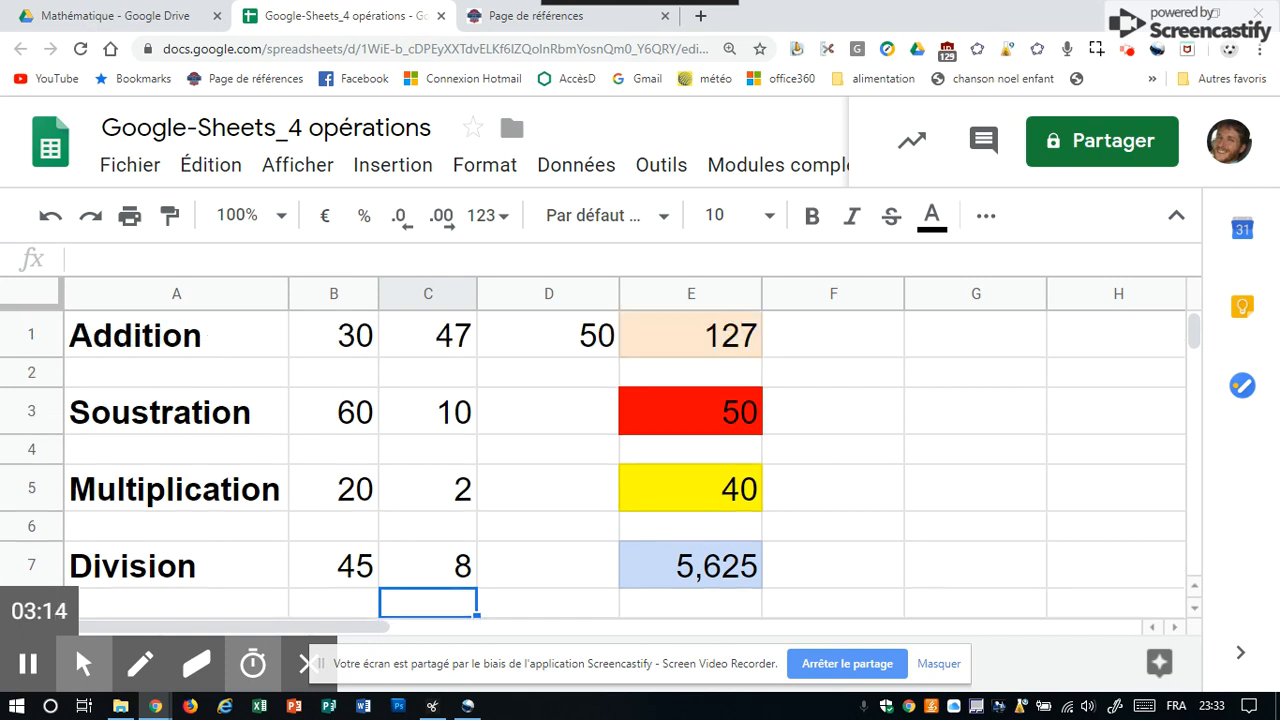